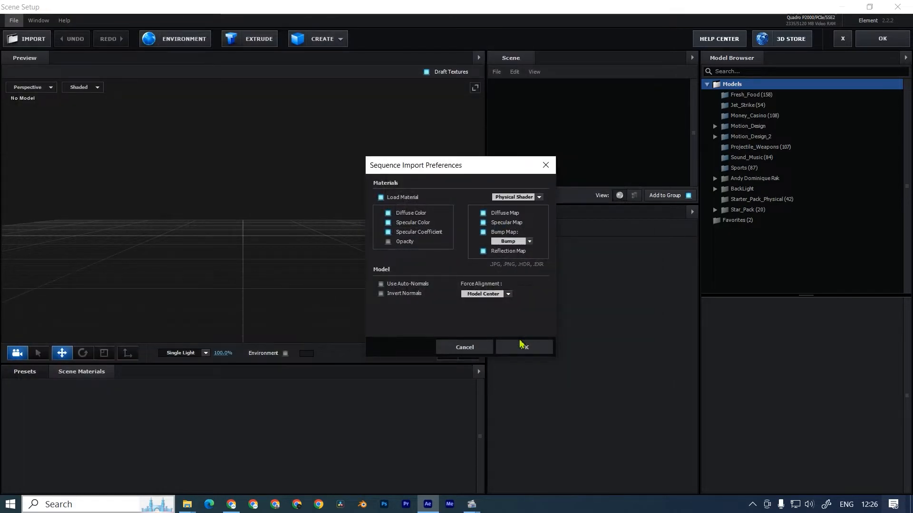
Import the turtle OBJ sequence with the Physical Shader and Model Center alignment, and normalize its size.
{"action": "left_click", "coordinate": [523, 346]}
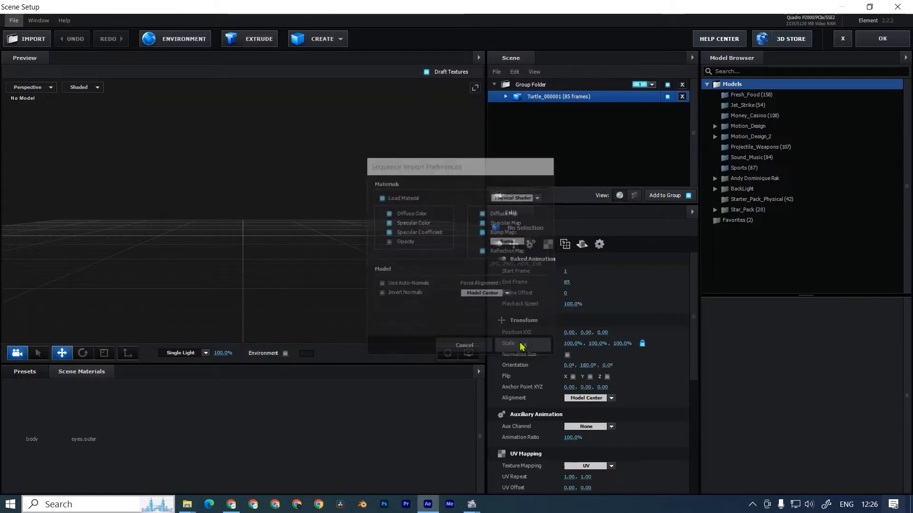
{"action": "left_click", "coordinate": [567, 355]}
{"action": "left_click_drag", "start_coordinate": [336, 270], "coordinate": [189, 248]}
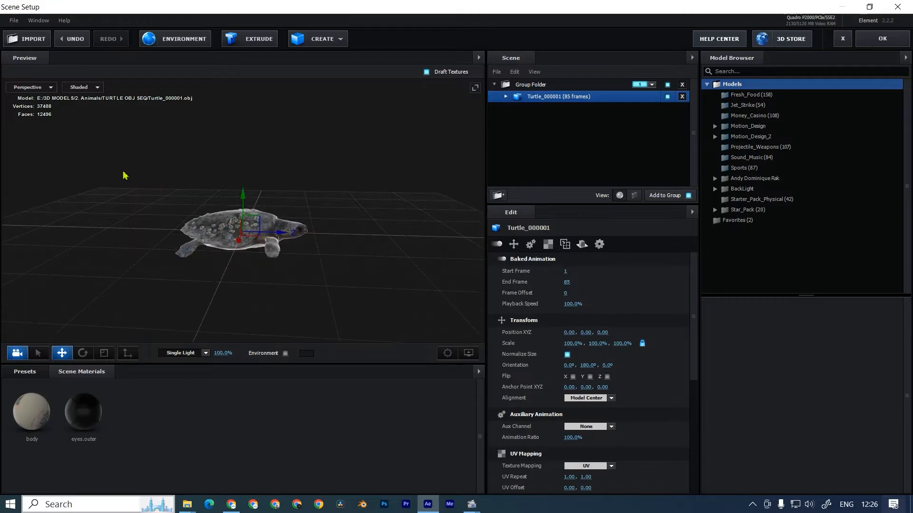
Raise the turtle model above the ground grid to a Y position of 1.10.
{"action": "left_click_drag", "start_coordinate": [306, 341], "coordinate": [216, 288]}
{"action": "left_click_drag", "start_coordinate": [243, 206], "coordinate": [256, 175]}
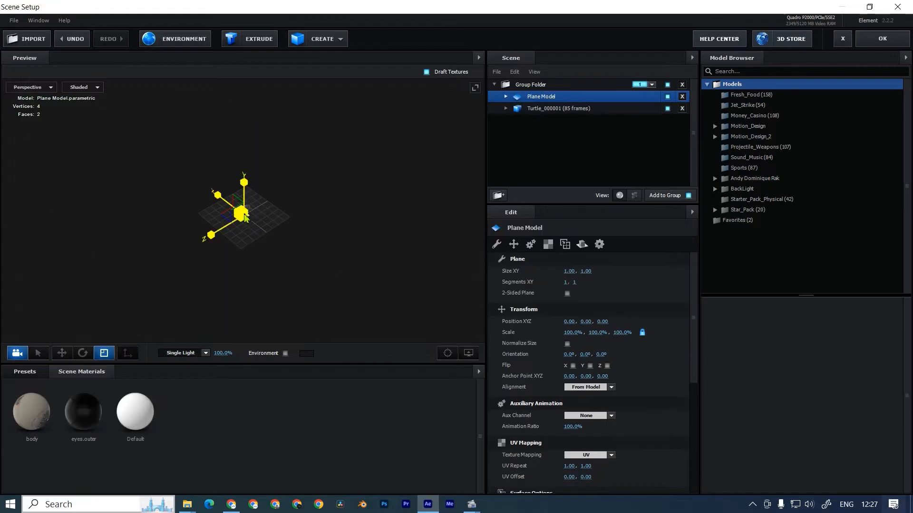
{"action": "left_click_drag", "start_coordinate": [244, 214], "coordinate": [23, 280]}
Apply the Matte_Shadow material from the Physical presets to the large plane and accept the scene setup.
{"action": "scroll", "coordinate": [23, 279], "scroll_direction": "down", "scroll_amount": 10}
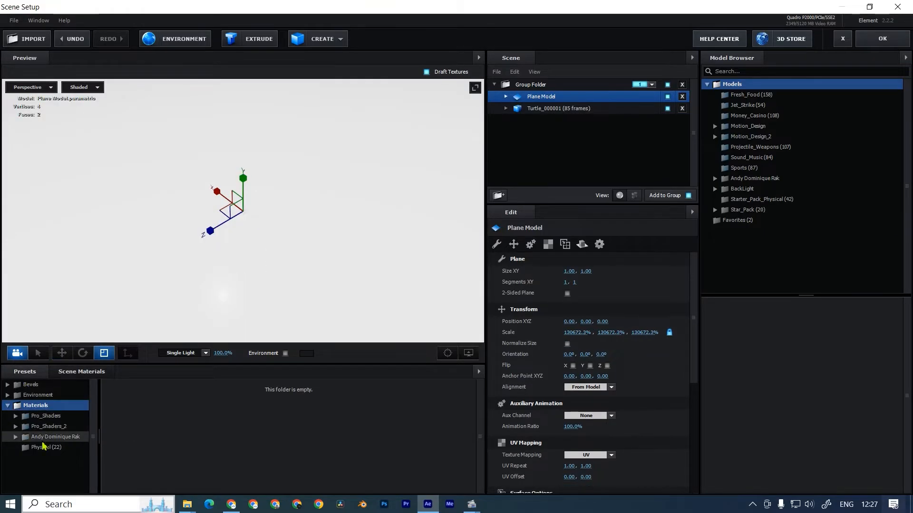
{"action": "left_click", "coordinate": [48, 447]}
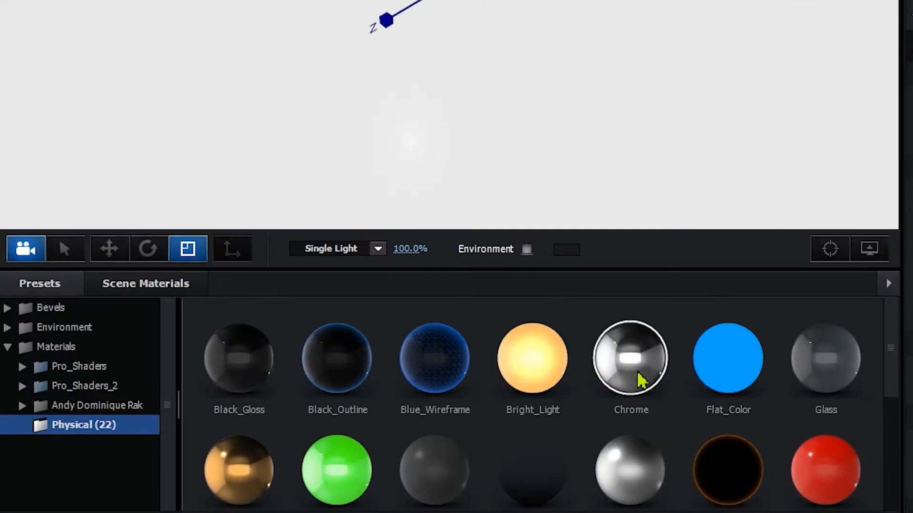
{"action": "left_click", "coordinate": [522, 472]}
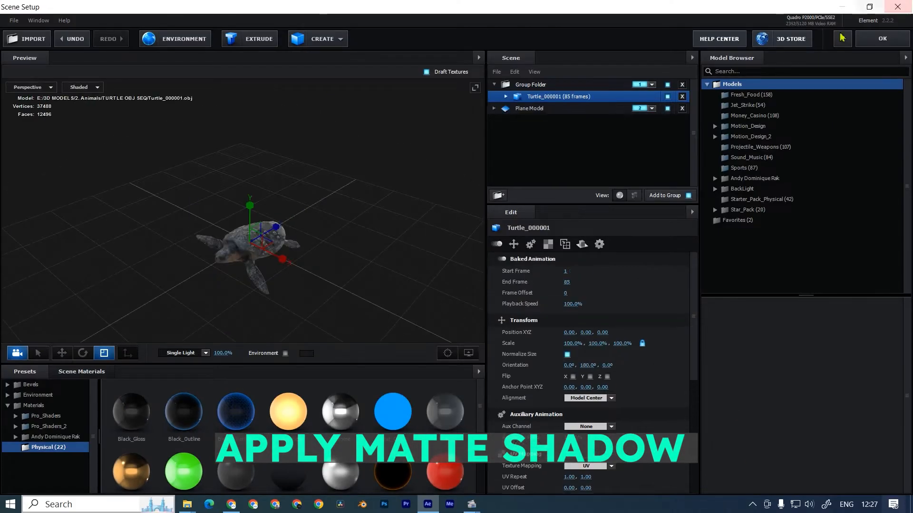
{"action": "left_click", "coordinate": [882, 39]}
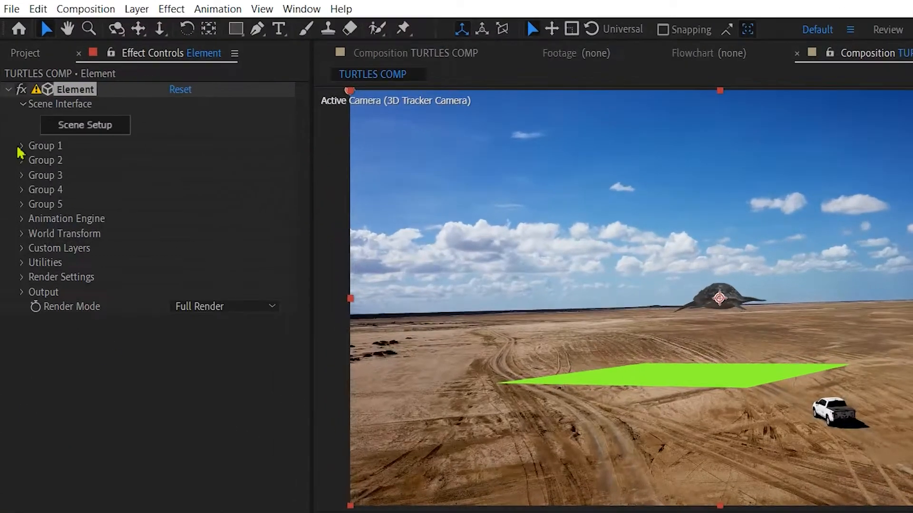
Create group nulls for Group 1 and Group 2 of the Element effect.
{"action": "left_click", "coordinate": [16, 115]}
{"action": "left_click", "coordinate": [70, 326]}
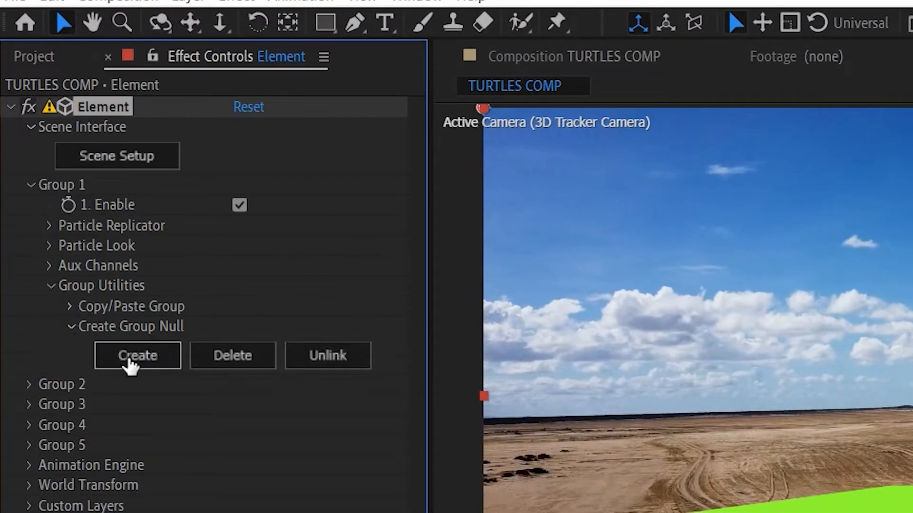
{"action": "left_click", "coordinate": [29, 384]}
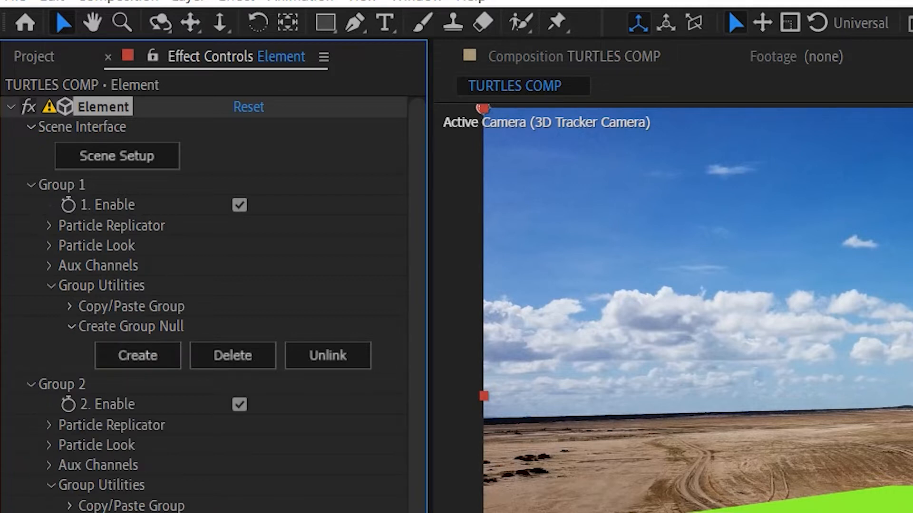
{"action": "left_click", "coordinate": [67, 447]}
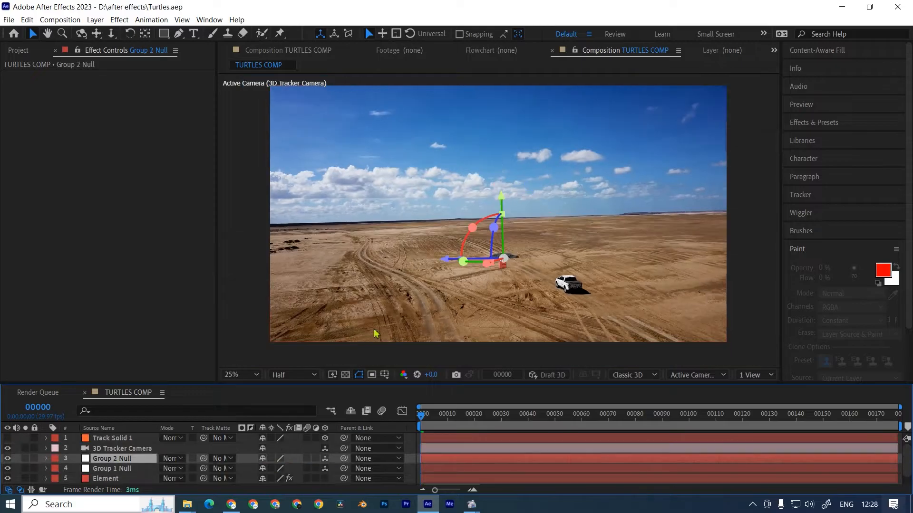
Raise the Group 1 Null about 468 units along its Y axis and scale it to 200%.
{"action": "left_click_drag", "start_coordinate": [500, 164], "coordinate": [505, 143]}
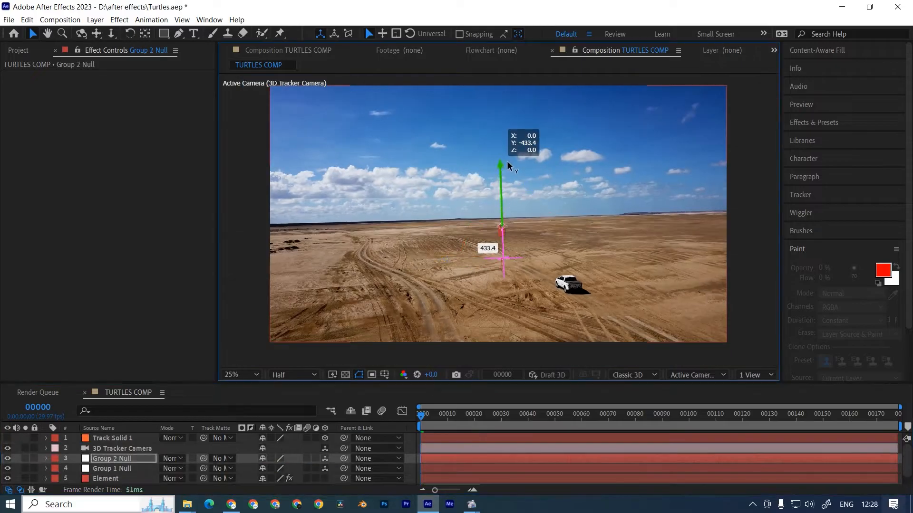
{"action": "left_click", "coordinate": [111, 468]}
{"action": "left_click_drag", "start_coordinate": [502, 200], "coordinate": [509, 167]}
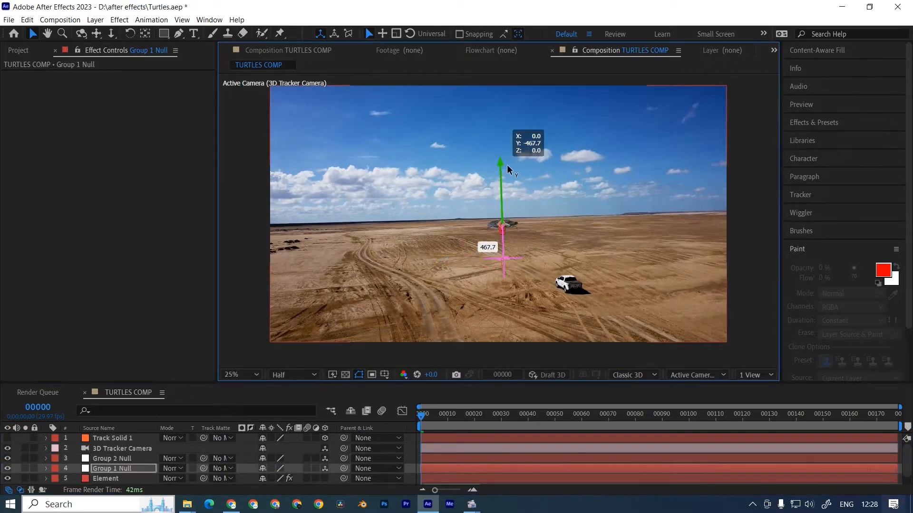
{"action": "key", "text": "s"}
{"action": "left_click_drag", "start_coordinate": [268, 478], "coordinate": [334, 477]}
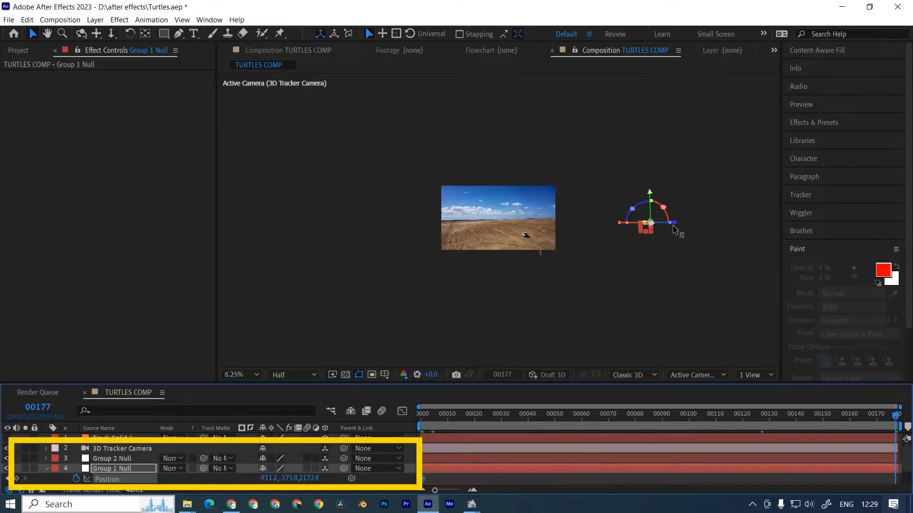
Keyframe the Group 1 Null's position from -911.2,-375.8,2172.4 at frame 0 to 588.1,-375.8,-1402.0 at frame 177, and preview the animation.
{"action": "left_click_drag", "start_coordinate": [674, 225], "coordinate": [474, 241]}
{"action": "scroll", "coordinate": [502, 295], "scroll_direction": "up", "scroll_amount": 2}
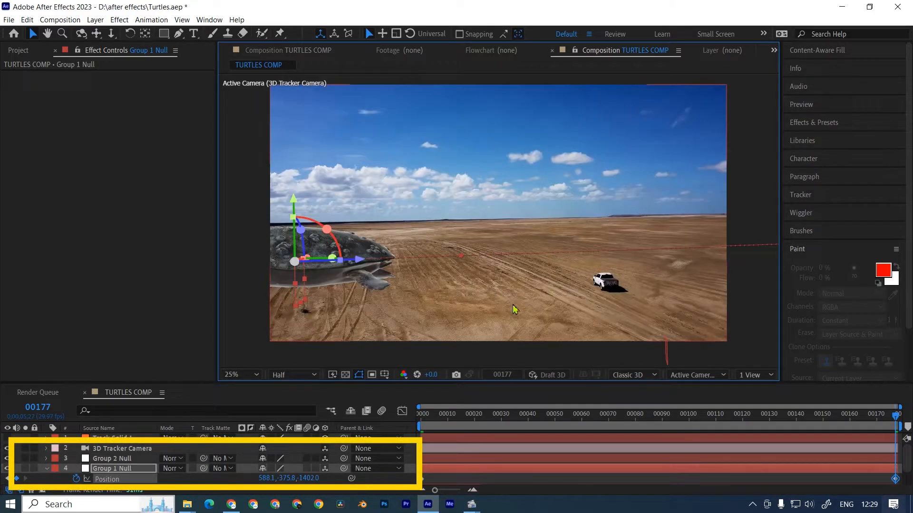
{"action": "key", "text": "Home"}
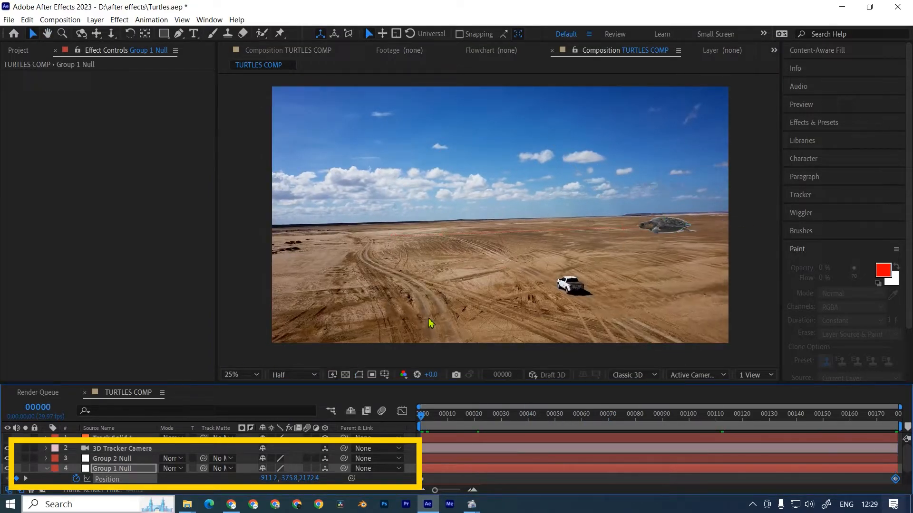
{"action": "key", "text": "space"}
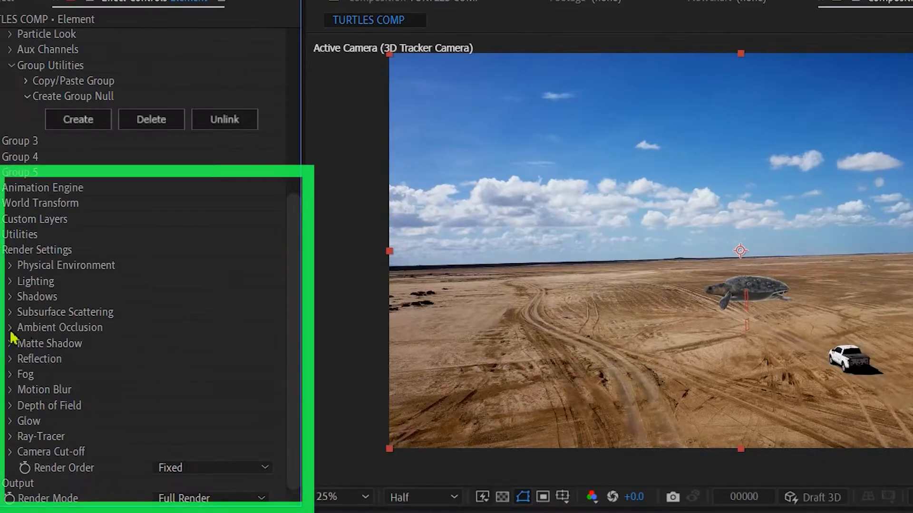
Enable ambient occlusion in Element's render settings with the AO mode Ray-Traced, and save the project.
{"action": "left_click", "coordinate": [10, 323]}
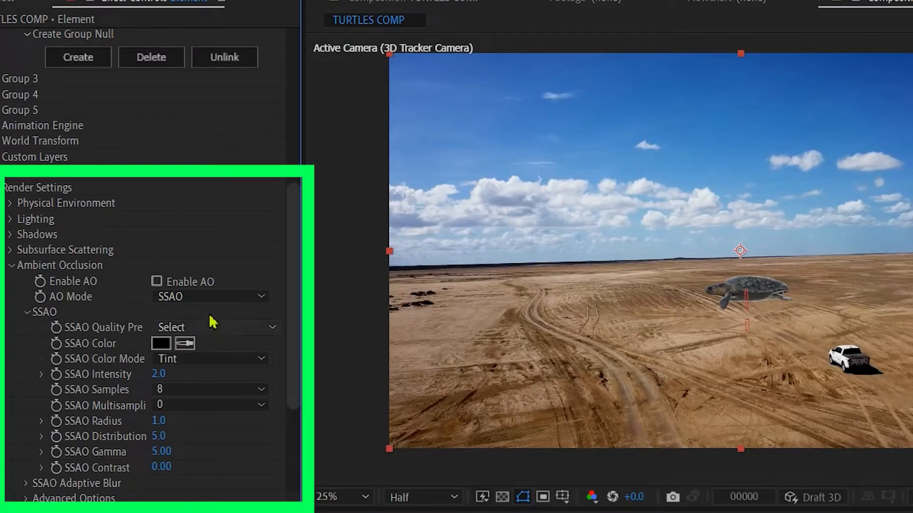
{"action": "left_click", "coordinate": [212, 296]}
{"action": "left_click", "coordinate": [205, 333]}
{"action": "scroll", "coordinate": [205, 328], "scroll_direction": "down", "scroll_amount": 3}
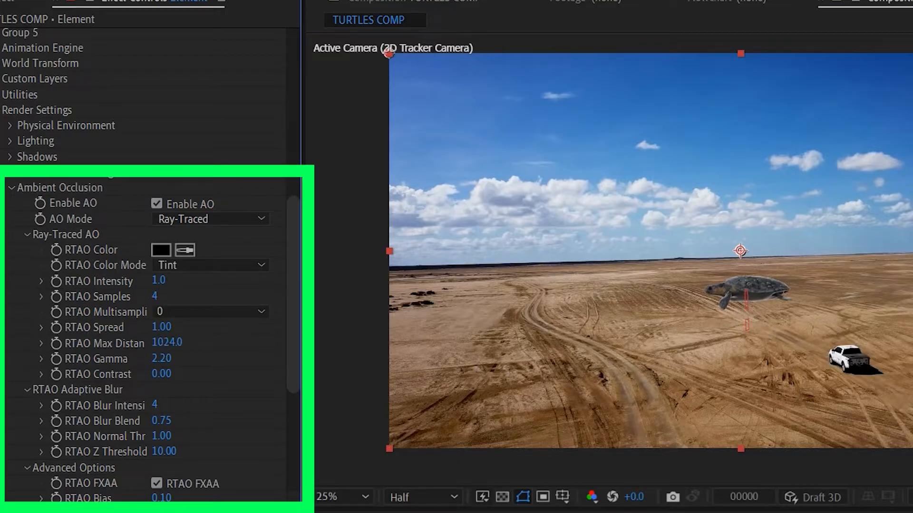
{"action": "key", "text": "ctrl+s"}
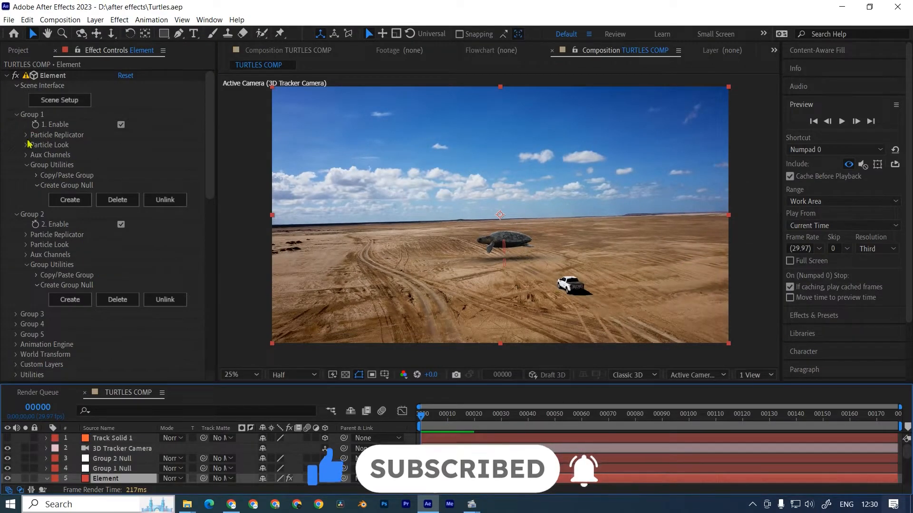
Replicate the Group 1 turtle as 80 particles on a Plane shape with shape scale 240.70 and X scale 2.30.
{"action": "left_click", "coordinate": [26, 134]}
{"action": "left_click", "coordinate": [132, 156]}
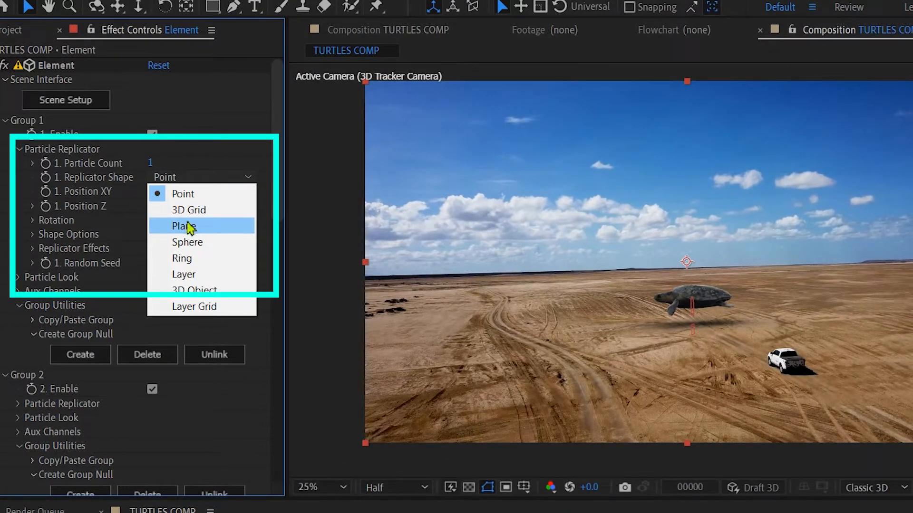
{"action": "left_click", "coordinate": [191, 227]}
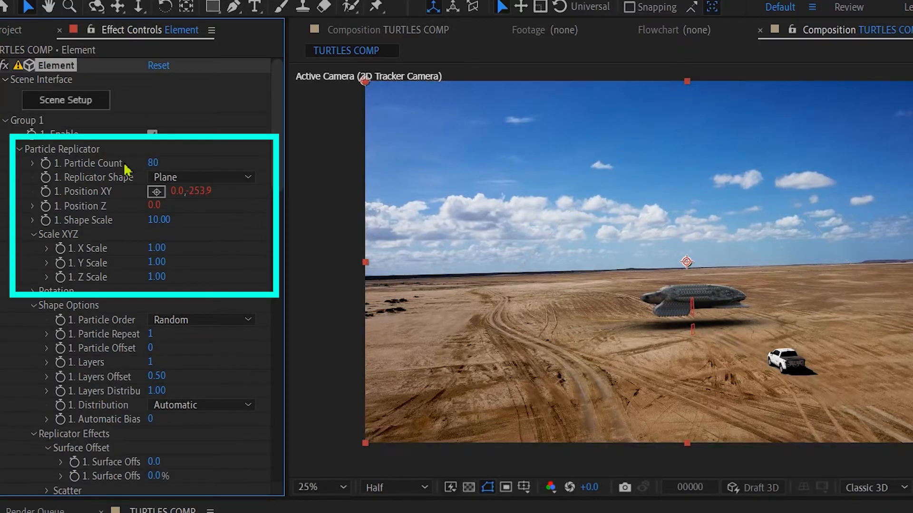
{"action": "left_click_drag", "start_coordinate": [157, 226], "coordinate": [551, 227]}
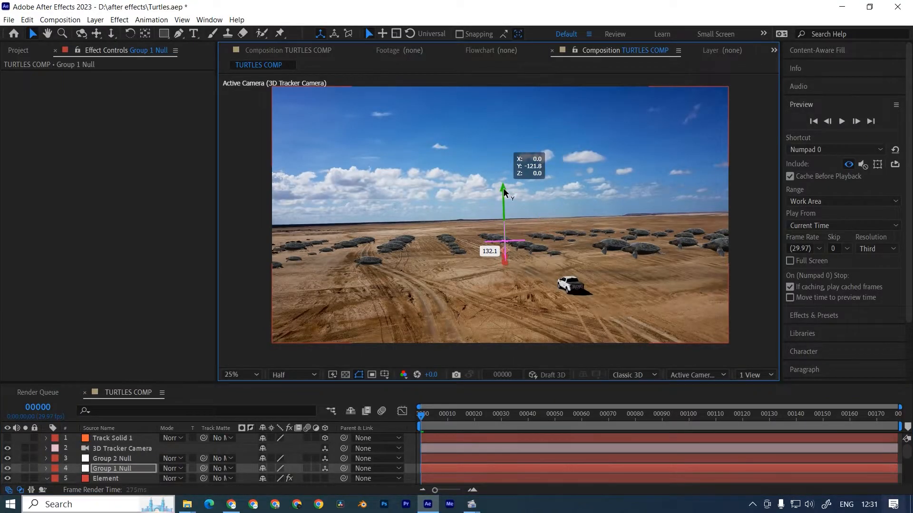
{"action": "left_click_drag", "start_coordinate": [503, 187], "coordinate": [501, 195]}
{"action": "left_click_drag", "start_coordinate": [127, 204], "coordinate": [134, 203]}
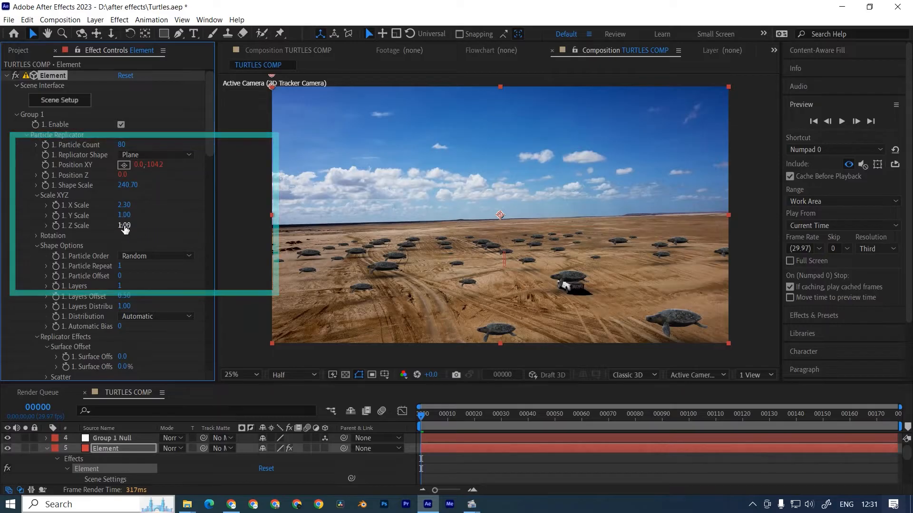
Set Group 1 to 20 particles of size 15.70 and change the replicator shape to Point.
{"action": "scroll", "coordinate": [123, 247], "scroll_direction": "down", "scroll_amount": 10}
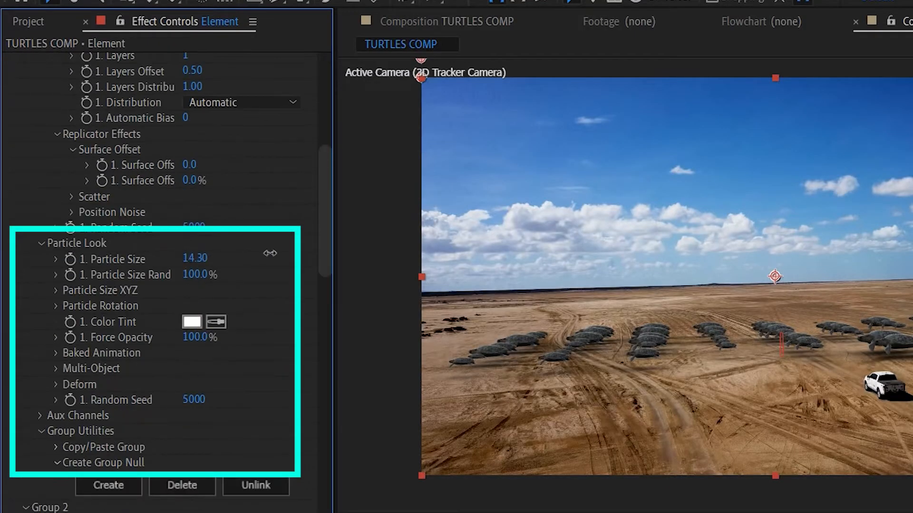
{"action": "left_click_drag", "start_coordinate": [289, 248], "coordinate": [260, 286]}
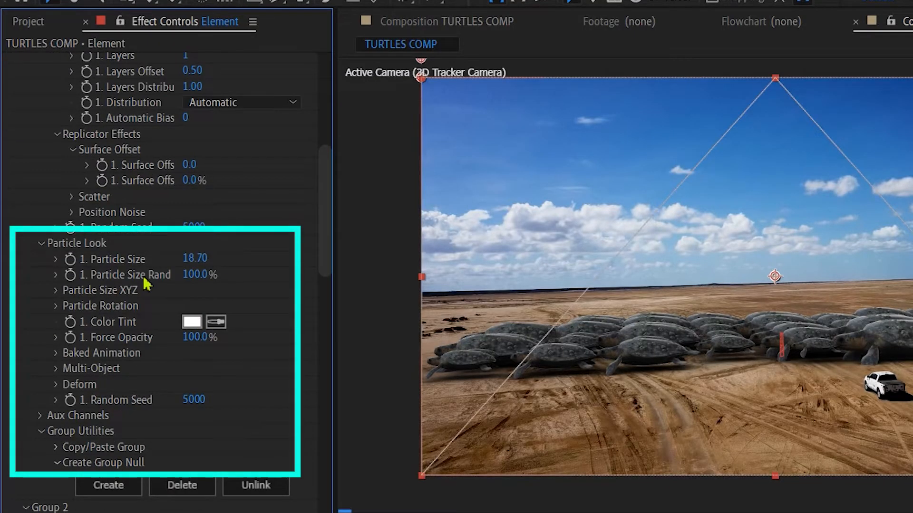
{"action": "scroll", "coordinate": [214, 285], "scroll_direction": "up", "scroll_amount": 10}
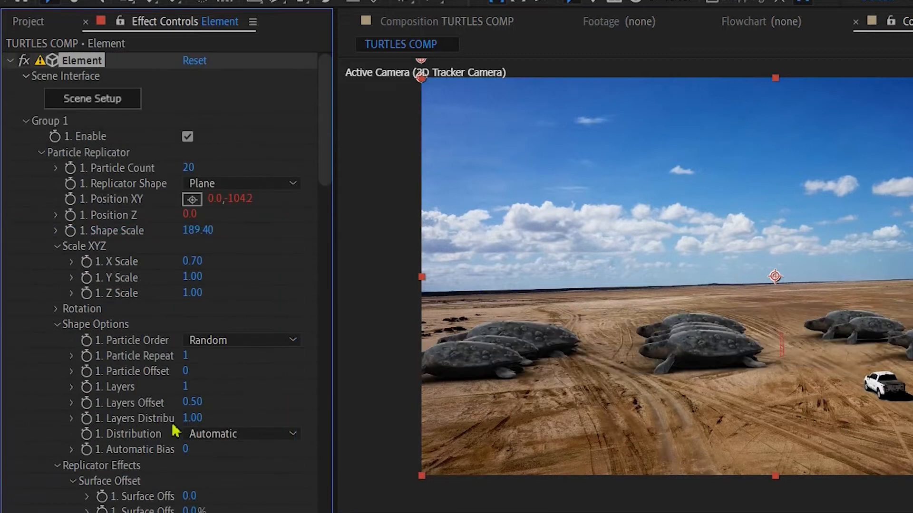
{"action": "left_click", "coordinate": [219, 183]}
{"action": "left_click", "coordinate": [219, 204]}
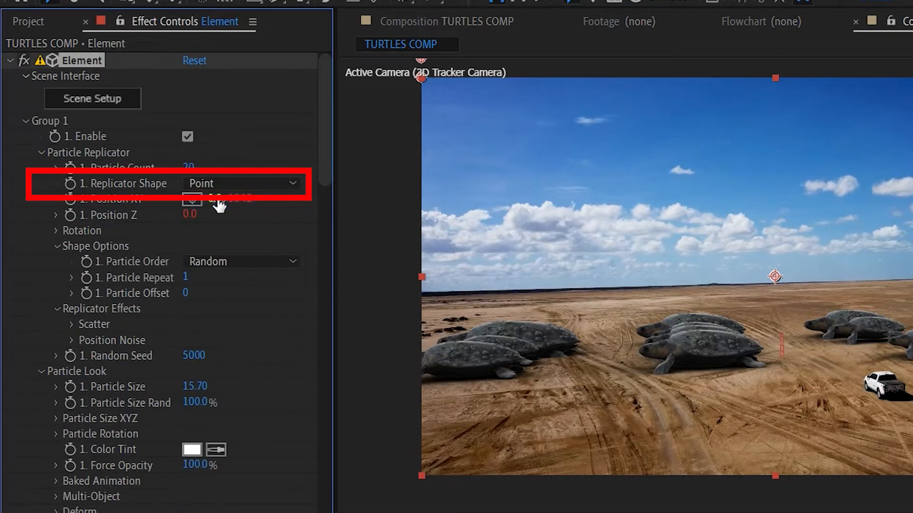
Scatter the Group 1 particles by X 238.9, Y 12.1 and Z 267.0, with a particle size of 7.50.
{"action": "scroll", "coordinate": [150, 307], "scroll_direction": "down", "scroll_amount": 3}
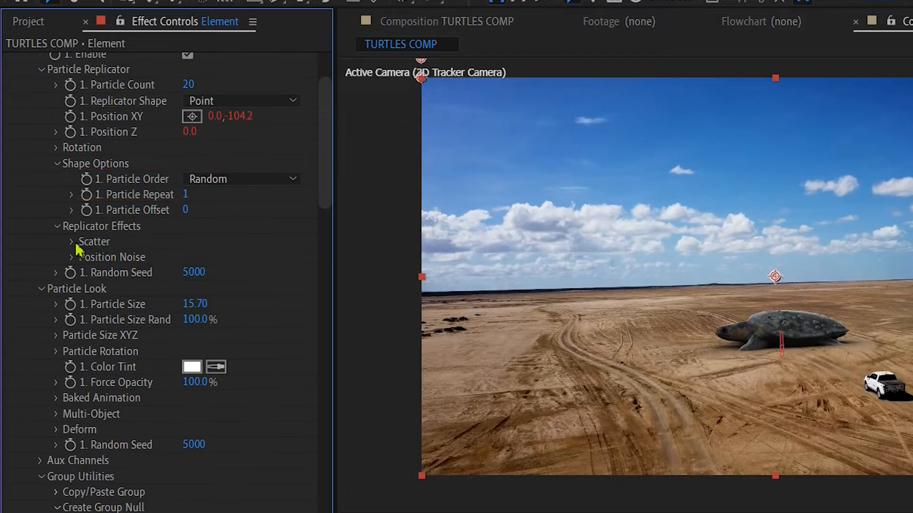
{"action": "left_click", "coordinate": [72, 244]}
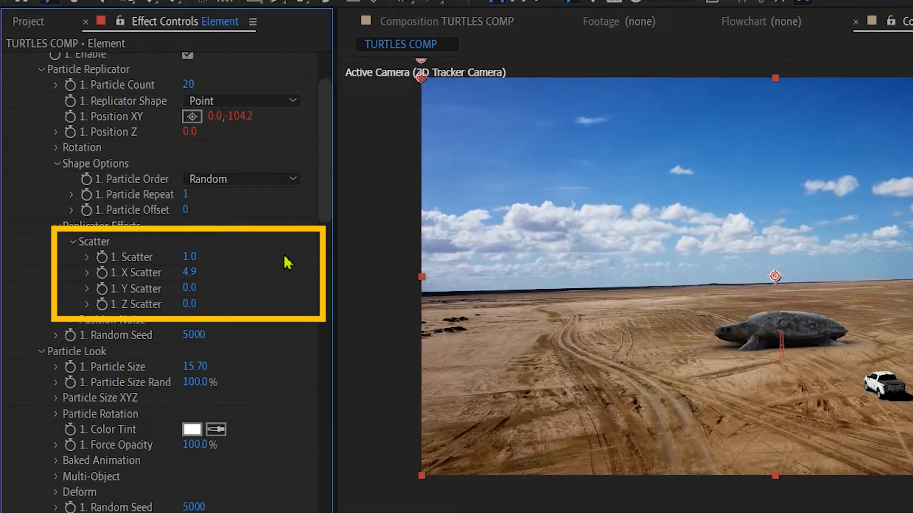
{"action": "left_click_drag", "start_coordinate": [189, 272], "coordinate": [247, 272]}
{"action": "left_click_drag", "start_coordinate": [185, 302], "coordinate": [798, 301]}
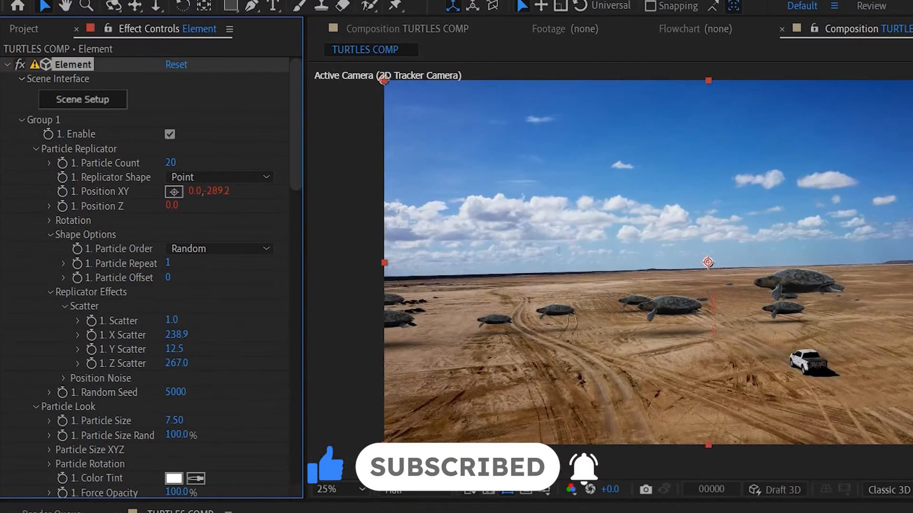
{"action": "left_click_drag", "start_coordinate": [174, 349], "coordinate": [172, 349]}
Set Group 1's baked animation to Loop mode with a random frame offset of 15.2.
{"action": "scroll", "coordinate": [104, 365], "scroll_direction": "down", "scroll_amount": 3}
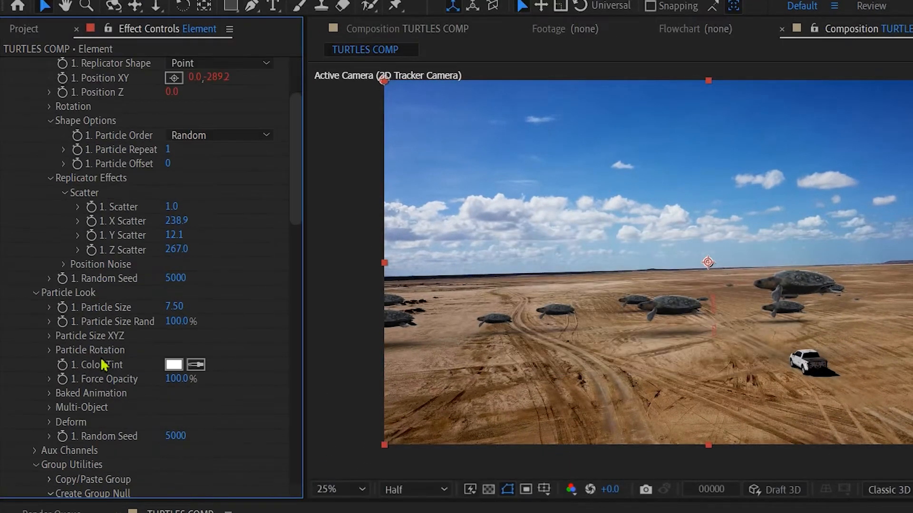
{"action": "scroll", "coordinate": [104, 365], "scroll_direction": "down", "scroll_amount": 3}
{"action": "left_click", "coordinate": [50, 321]}
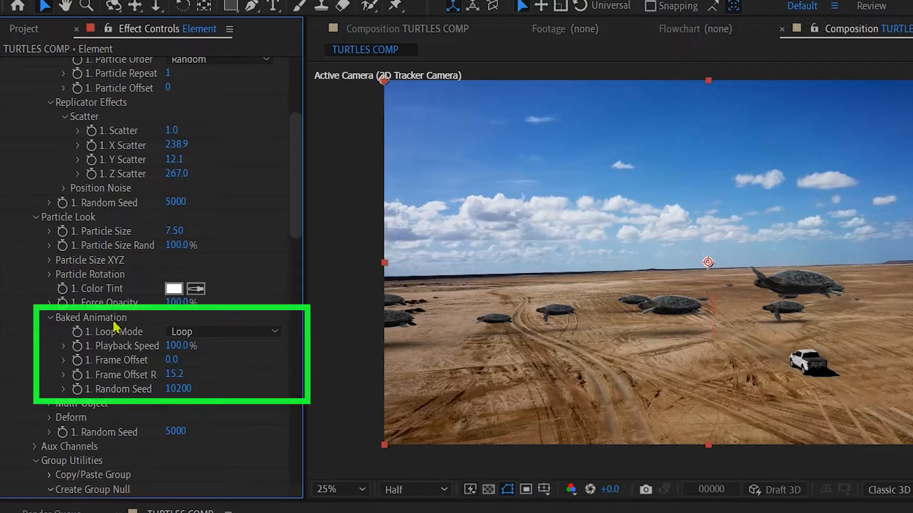
{"action": "left_click", "coordinate": [180, 332]}
{"action": "left_click", "coordinate": [212, 350]}
{"action": "left_click", "coordinate": [187, 347]}
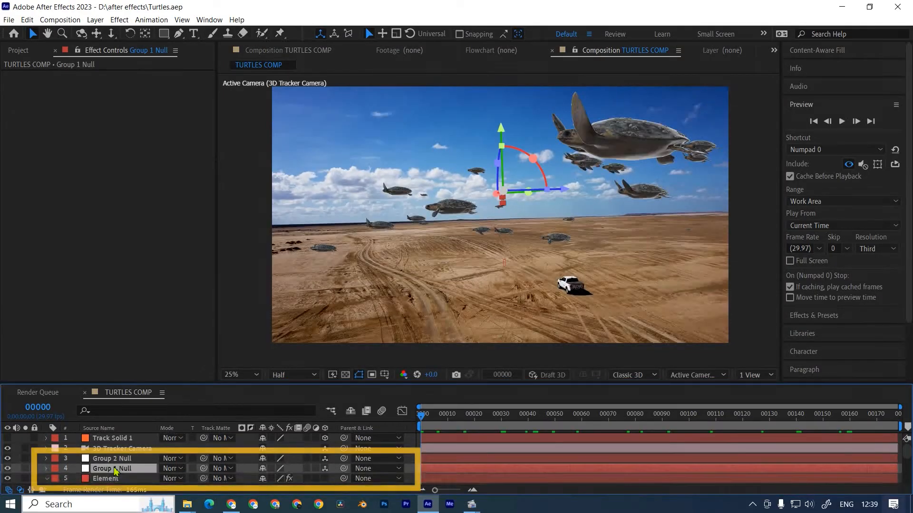
Set the Group 1 Null's position at frame 177 to 0.0,-954.8,580.0.
{"action": "key", "text": "p"}
{"action": "left_click_drag", "start_coordinate": [264, 480], "coordinate": [121, 484]}
{"action": "key", "text": "ctrl+z"}
{"action": "left_click_drag", "start_coordinate": [421, 417], "coordinate": [896, 417]}
{"action": "left_click_drag", "start_coordinate": [298, 478], "coordinate": [186, 512]}
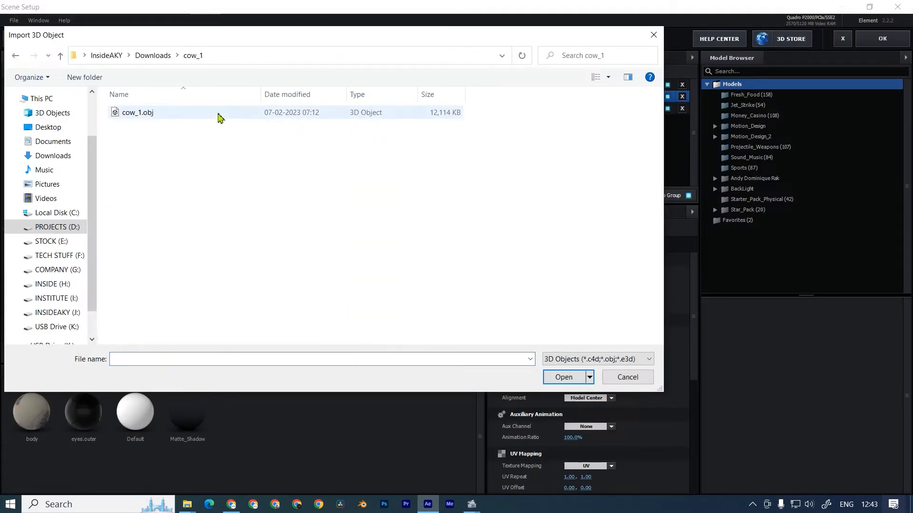
Import the cow_1.obj model into the Element scene.
{"action": "double_click", "coordinate": [138, 120]}
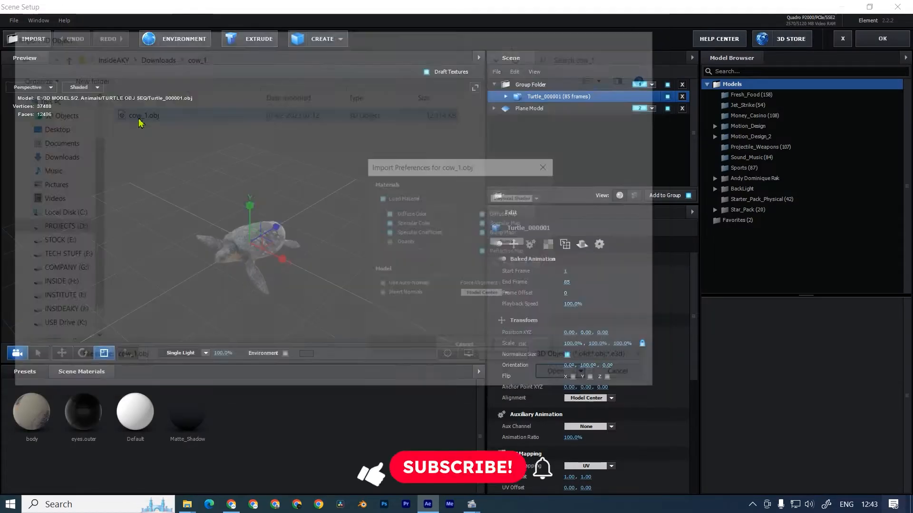
{"action": "left_click", "coordinate": [523, 347]}
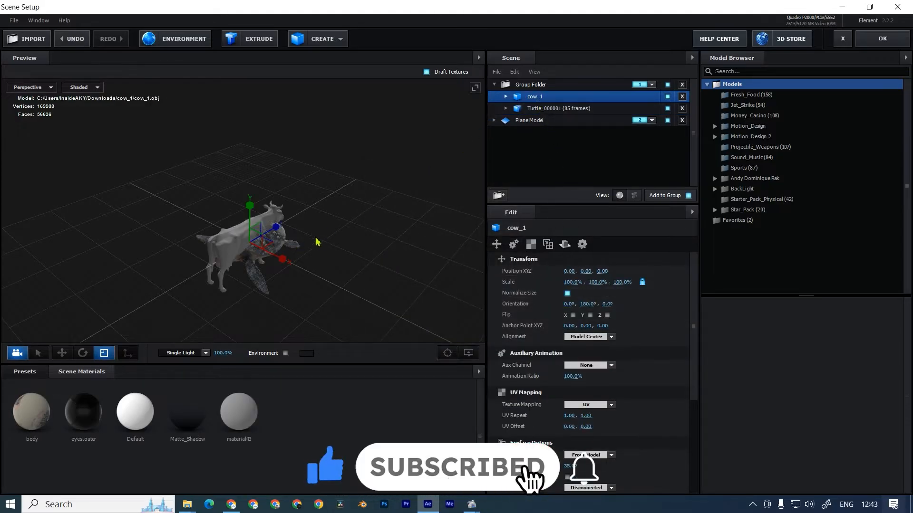
{"action": "left_click", "coordinate": [280, 259]}
{"action": "left_click_drag", "start_coordinate": [288, 274], "coordinate": [137, 241]}
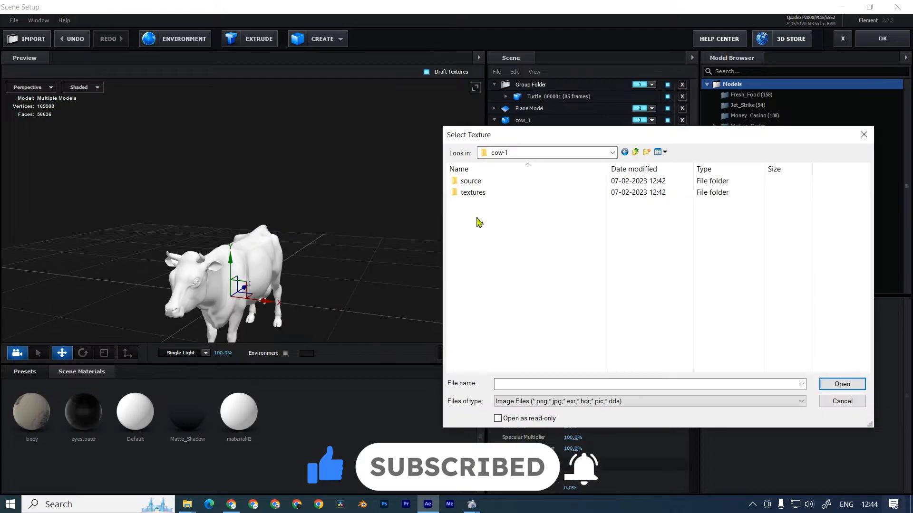
Put the cow model in group 3 and load cow_albedo.jpg as the diffuse texture of its material43 material.
{"action": "left_click", "coordinate": [475, 194]}
{"action": "double_click", "coordinate": [475, 194]}
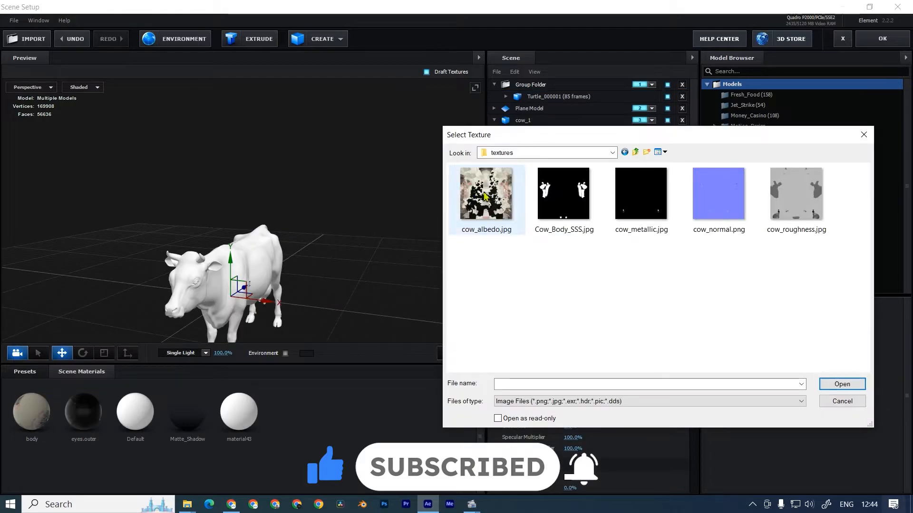
{"action": "double_click", "coordinate": [485, 196]}
{"action": "left_click", "coordinate": [702, 407]}
{"action": "left_click_drag", "start_coordinate": [310, 309], "coordinate": [326, 281]}
{"action": "scroll", "coordinate": [320, 277], "scroll_direction": "up", "scroll_amount": 2}
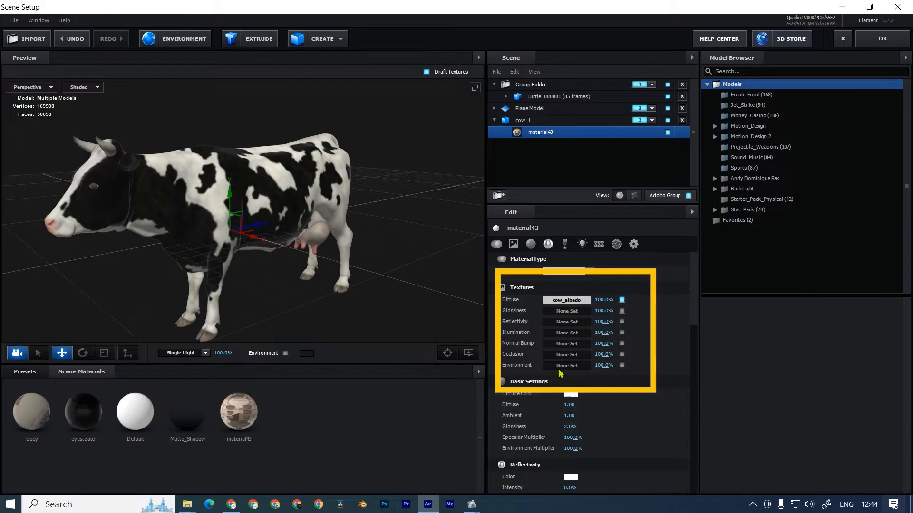
{"action": "scroll", "coordinate": [560, 373], "scroll_direction": "down", "scroll_amount": 4}
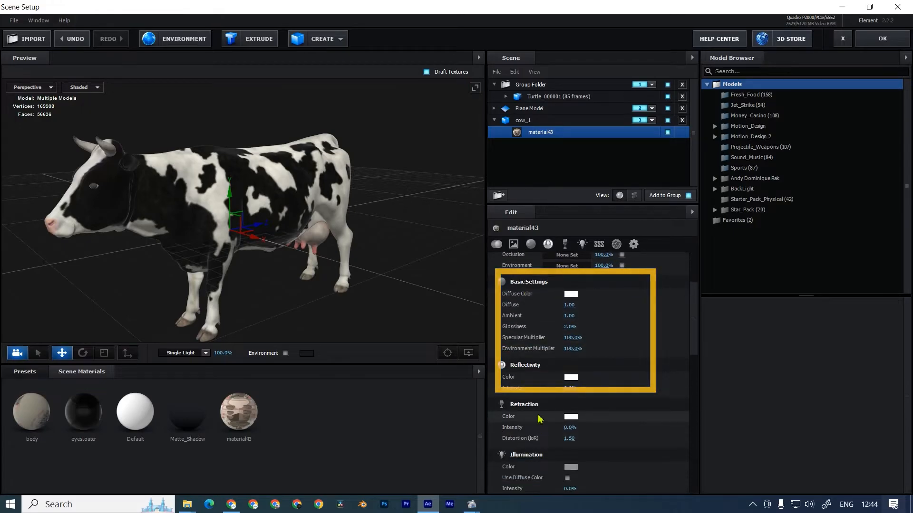
Set the alignment of the cow_1 model to Bottom.
{"action": "left_click", "coordinate": [525, 122]}
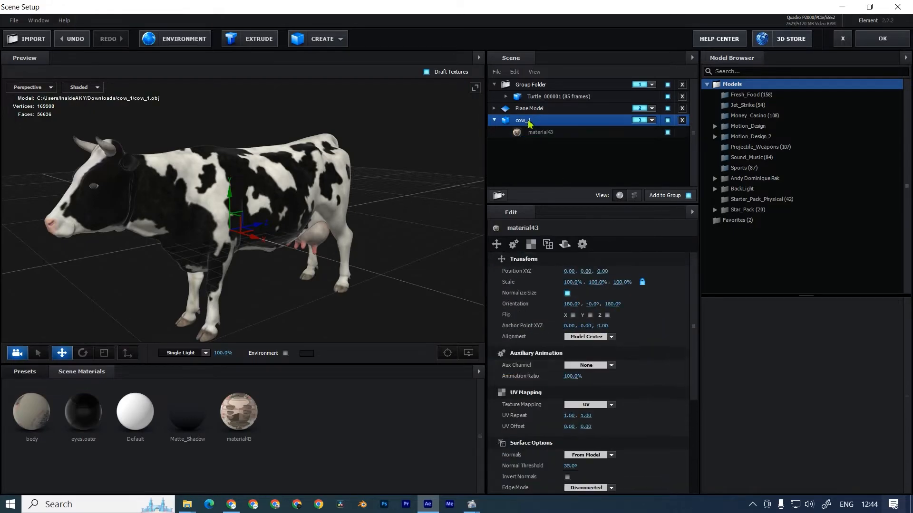
{"action": "left_click", "coordinate": [589, 337]}
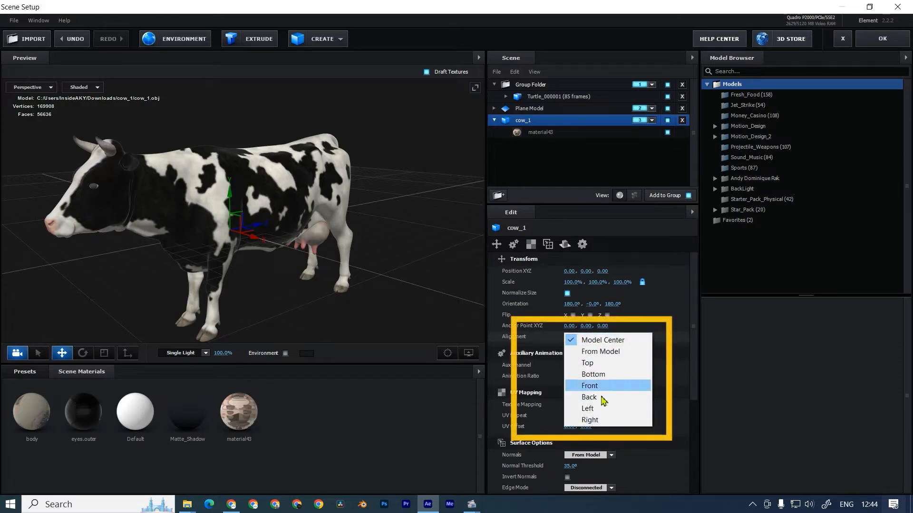
{"action": "left_click", "coordinate": [593, 374]}
{"action": "left_click_drag", "start_coordinate": [393, 299], "coordinate": [316, 259]}
Load a texture map into the Reflectivity channel of the cow's material43 and adjust it.
{"action": "left_click", "coordinate": [541, 132]}
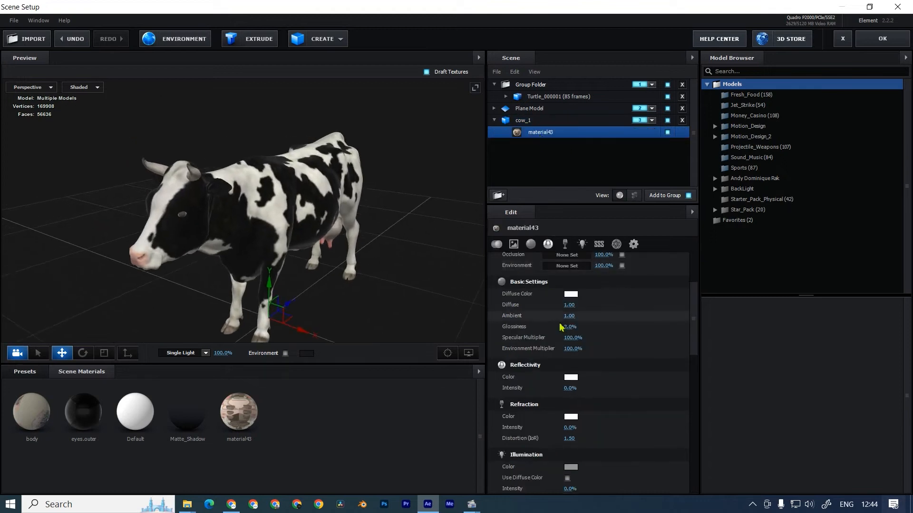
{"action": "scroll", "coordinate": [561, 327], "scroll_direction": "up", "scroll_amount": 3}
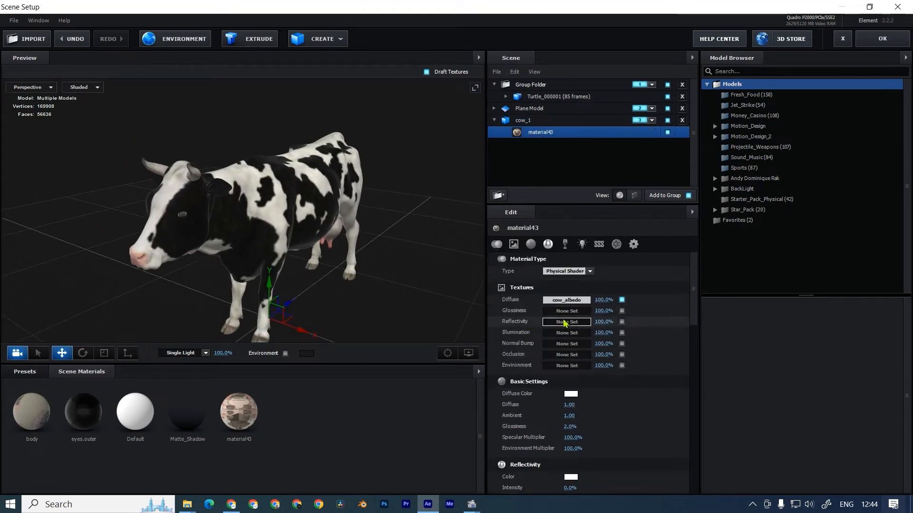
{"action": "left_click", "coordinate": [566, 323]}
{"action": "left_click", "coordinate": [596, 269]}
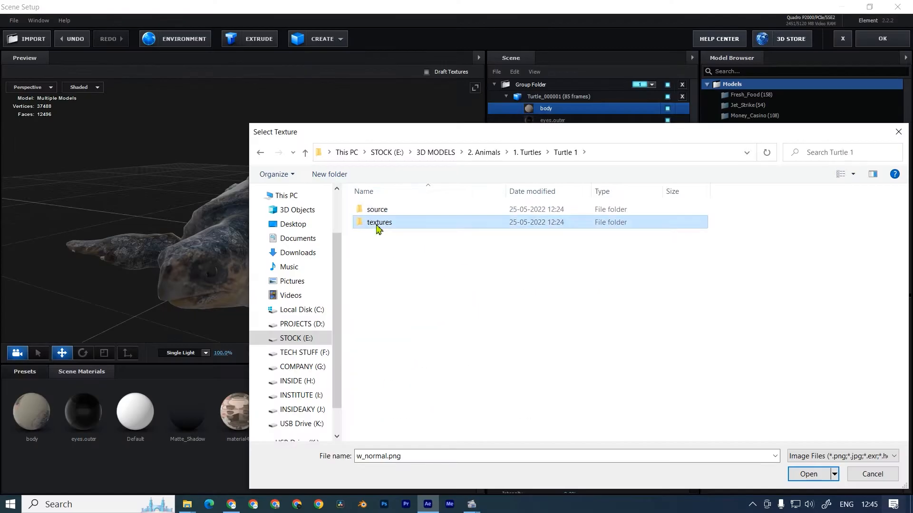
{"action": "double_click", "coordinate": [377, 226]}
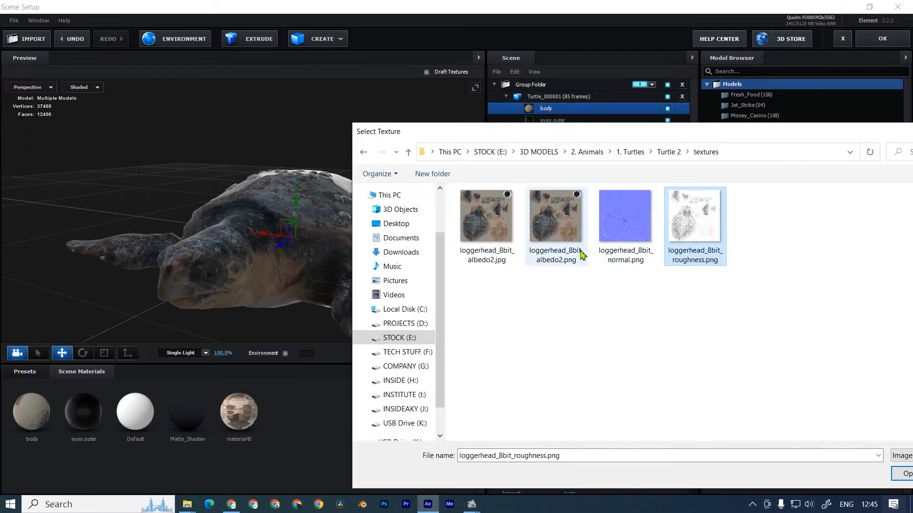
{"action": "left_click", "coordinate": [903, 474]}
{"action": "left_click_drag", "start_coordinate": [559, 347], "coordinate": [672, 347]}
{"action": "left_click", "coordinate": [702, 382]}
{"action": "left_click_drag", "start_coordinate": [342, 247], "coordinate": [412, 284]}
Load further texture maps into the remaining channels of the cow's material.
{"action": "left_click", "coordinate": [568, 313]}
{"action": "left_click", "coordinate": [625, 224]}
{"action": "left_click", "coordinate": [903, 474]}
{"action": "left_click", "coordinate": [702, 416]}
{"action": "scroll", "coordinate": [469, 300], "scroll_direction": "up", "scroll_amount": 2}
{"action": "left_click", "coordinate": [569, 289]}
{"action": "left_click", "coordinate": [601, 238]}
{"action": "left_click", "coordinate": [903, 474]}
{"action": "left_click_drag", "start_coordinate": [507, 263], "coordinate": [589, 267]}
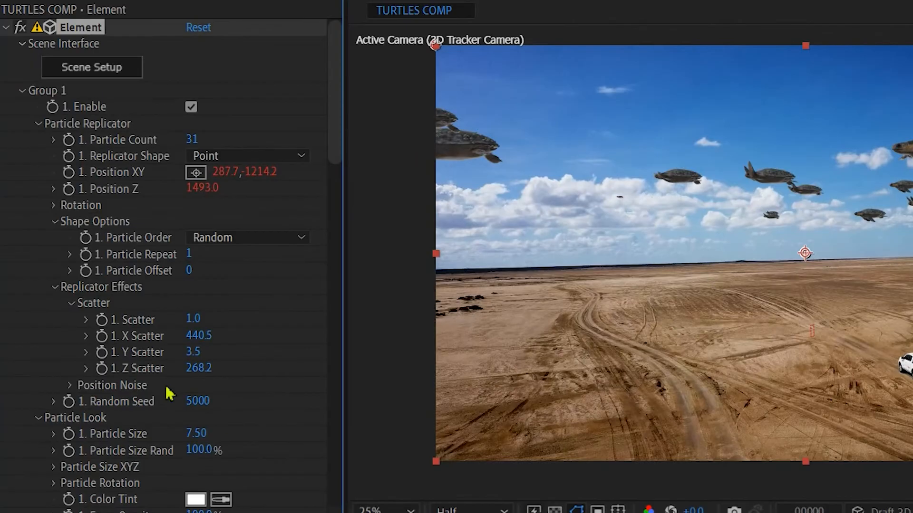
Create a group null for Group 3 of the Element effect.
{"action": "scroll", "coordinate": [49, 210], "scroll_direction": "down", "scroll_amount": 15}
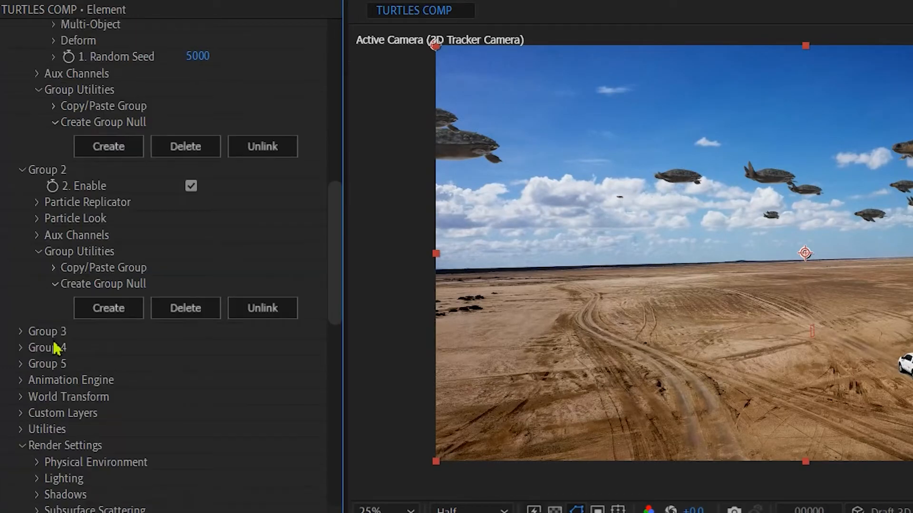
{"action": "left_click", "coordinate": [21, 201]}
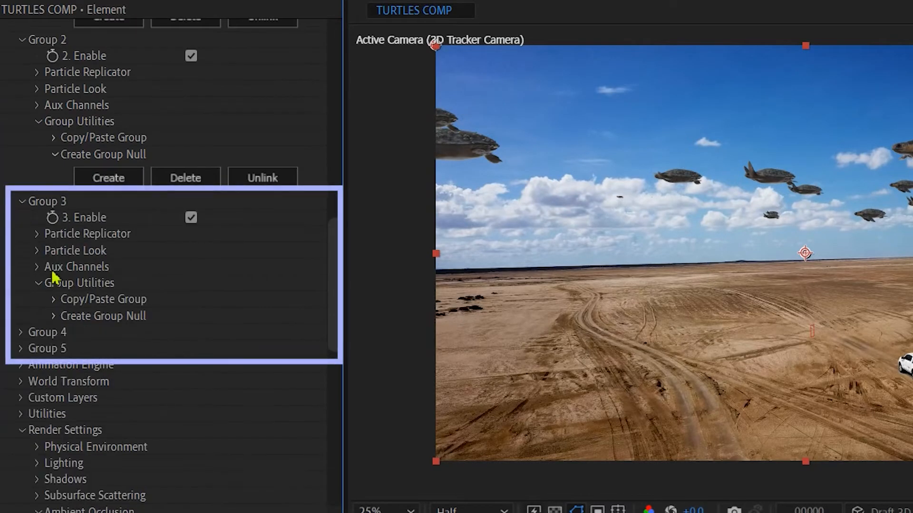
{"action": "left_click", "coordinate": [54, 316]}
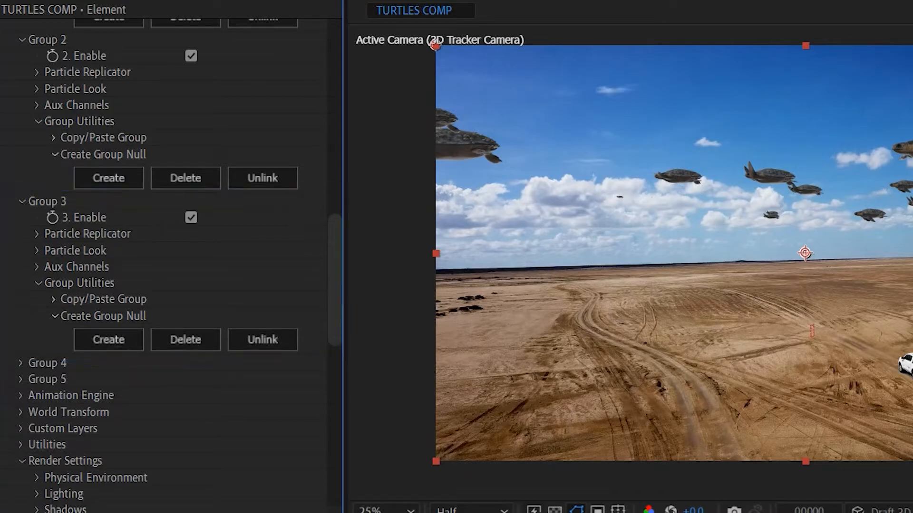
{"action": "left_click", "coordinate": [108, 339]}
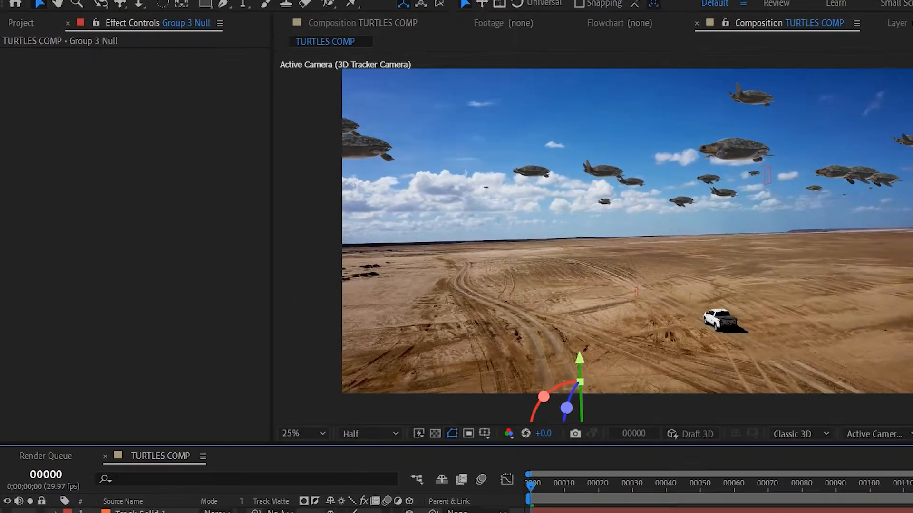
Set the Group 3 Null's position to 0.0,0.0,0.0.
{"action": "left_click", "coordinate": [268, 469]}
{"action": "type", "text": "0"}
{"action": "key", "text": "Return"}
{"action": "left_click", "coordinate": [283, 469]}
{"action": "type", "text": "0"}
{"action": "key", "text": "Return"}
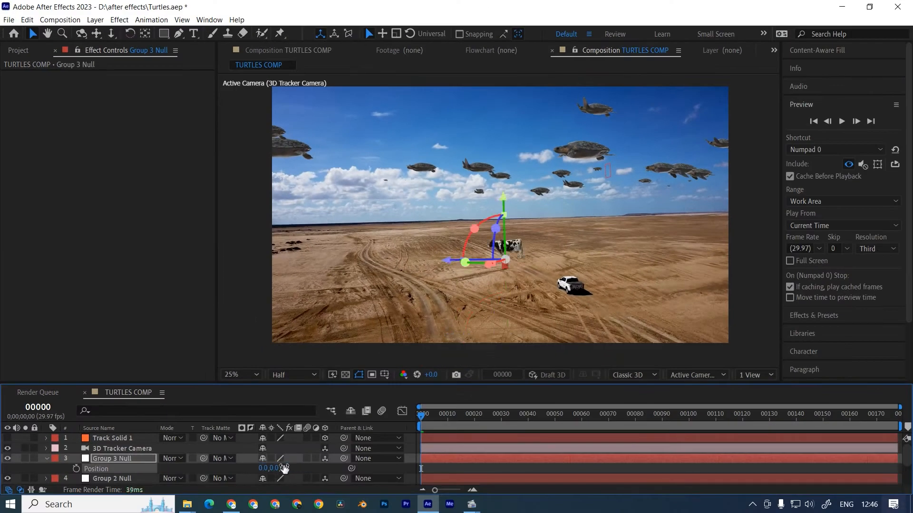
Rotate the Group 3 Null to turn the cow side-on and adjust the null's scale.
{"action": "left_click_drag", "start_coordinate": [272, 470], "coordinate": [326, 469]}
{"action": "left_click_drag", "start_coordinate": [464, 265], "coordinate": [503, 278]}
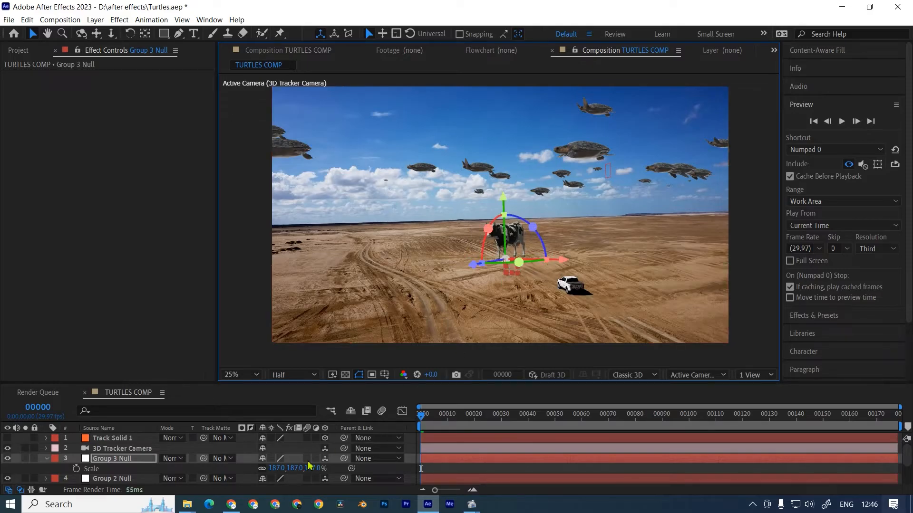
{"action": "left_click_drag", "start_coordinate": [283, 470], "coordinate": [269, 469]}
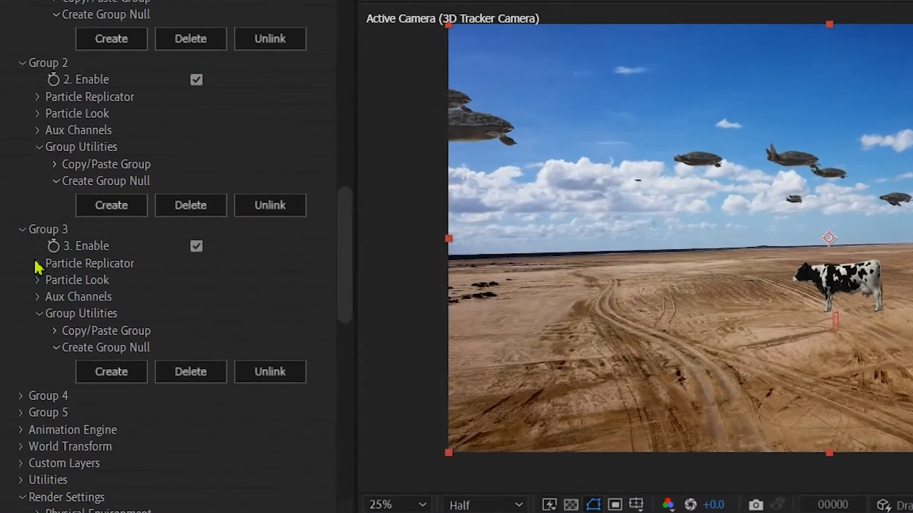
Replicate the Group 3 cow into 27 particles on a Plane shape with a shape scale of 210.30.
{"action": "left_click", "coordinate": [25, 230]}
{"action": "left_click", "coordinate": [250, 304]}
{"action": "left_click", "coordinate": [252, 357]}
{"action": "scroll", "coordinate": [205, 266], "scroll_direction": "down", "scroll_amount": 2}
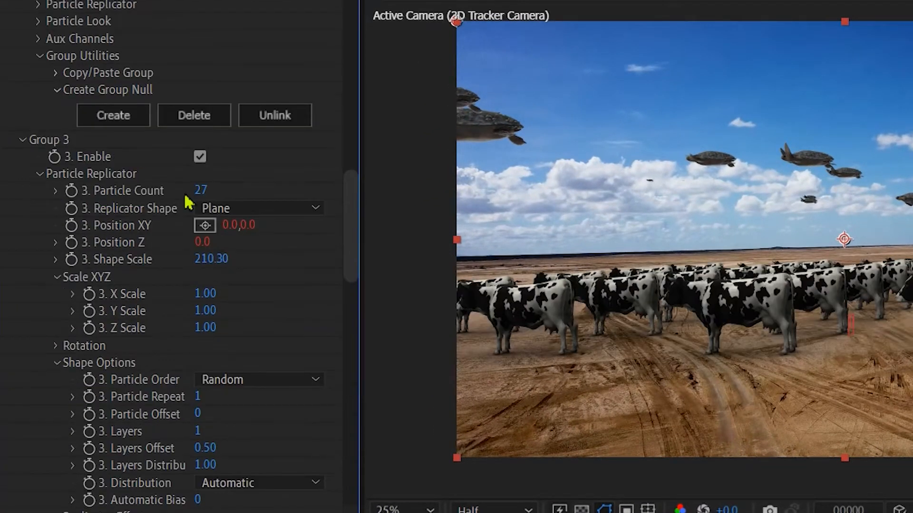
{"action": "scroll", "coordinate": [154, 373], "scroll_direction": "down", "scroll_amount": 4}
{"action": "scroll", "coordinate": [152, 371], "scroll_direction": "down", "scroll_amount": 6}
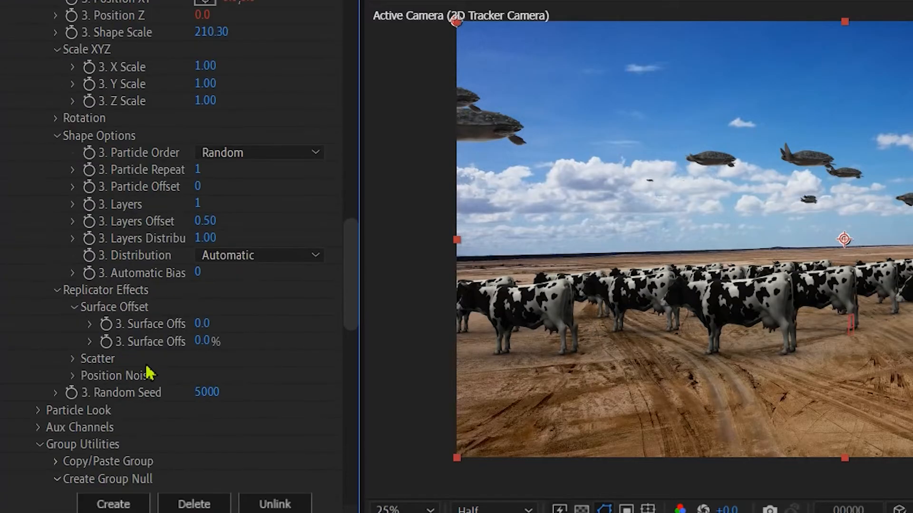
Give the Group 3 particles size 15.20, 25.0% size randomness, a random Y rotation of 2x+292.0° and a look seed of 14500.
{"action": "left_click", "coordinate": [38, 411]}
{"action": "scroll", "coordinate": [36, 418], "scroll_direction": "down", "scroll_amount": 12}
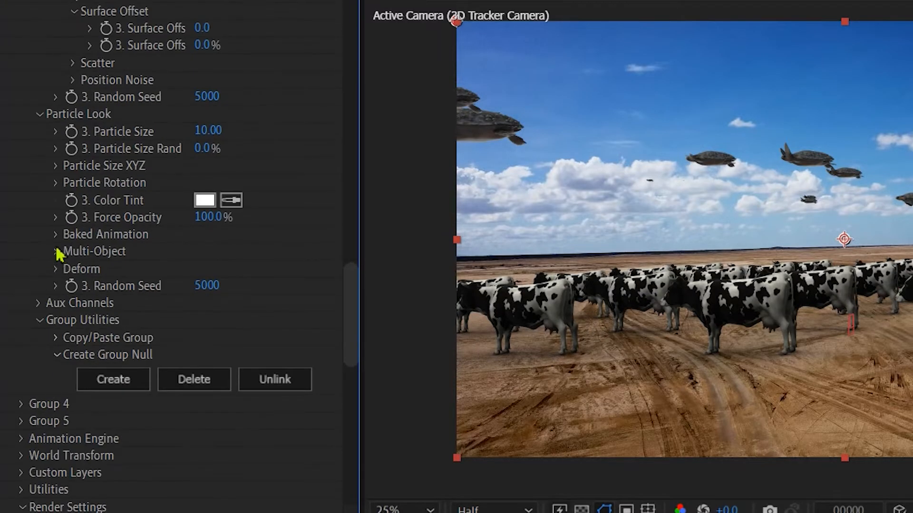
{"action": "left_click", "coordinate": [57, 183]}
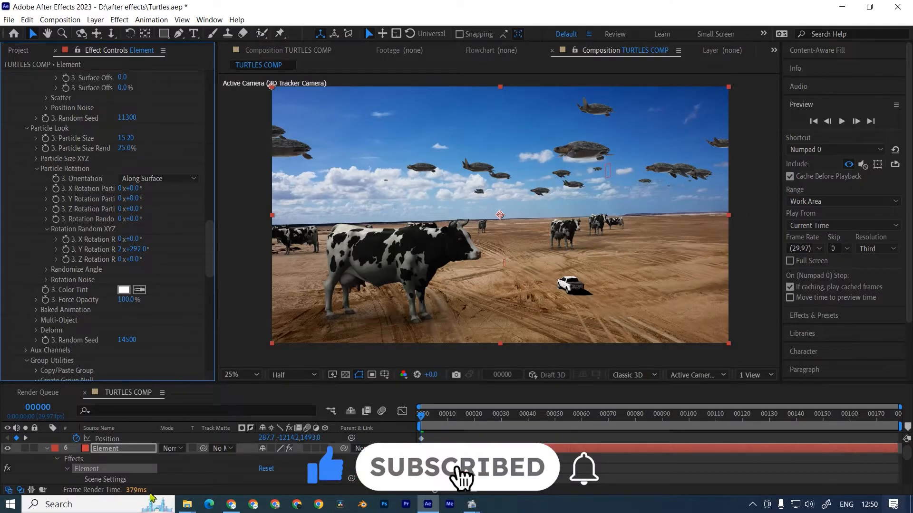
Select the Group 3 Null and reposition the herd of cows on the desert floor.
{"action": "scroll", "coordinate": [101, 462], "scroll_direction": "up", "scroll_amount": 4}
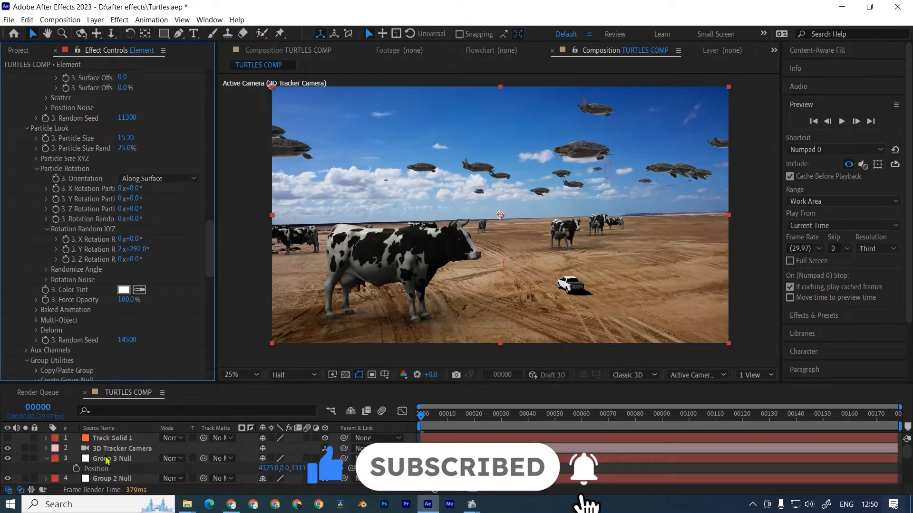
{"action": "left_click", "coordinate": [117, 458]}
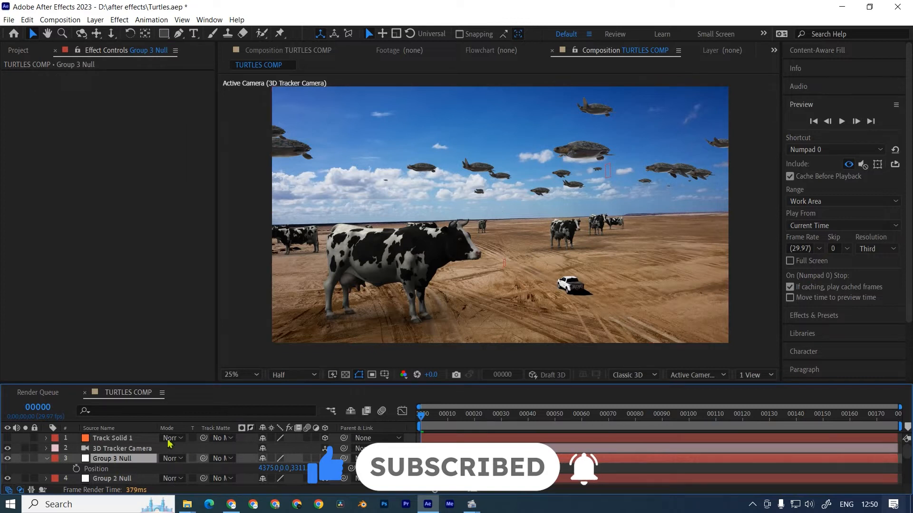
{"action": "scroll", "coordinate": [572, 273], "scroll_direction": "down", "scroll_amount": 2}
{"action": "scroll", "coordinate": [637, 298], "scroll_direction": "up", "scroll_amount": 2}
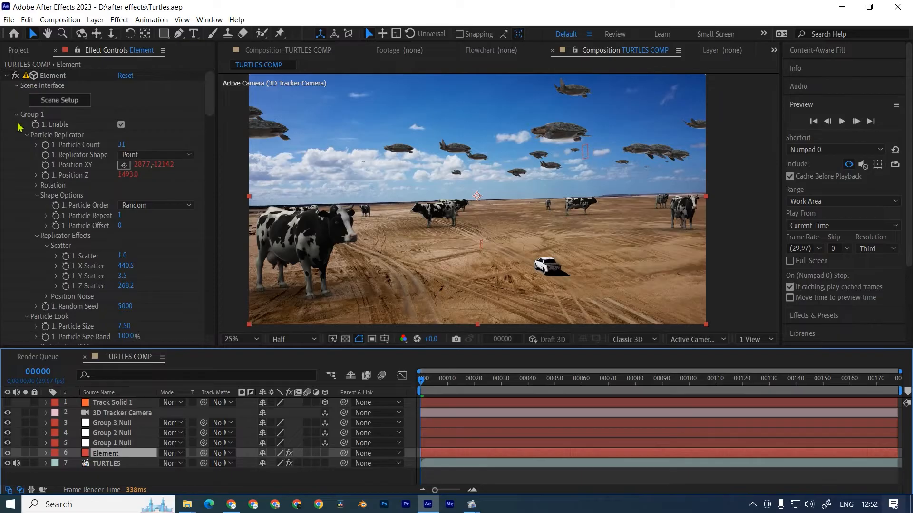
Assign the TURTLES footage layer to Layer 1 of Element's Custom Texture Maps.
{"action": "left_click", "coordinate": [17, 114]}
{"action": "left_click", "coordinate": [16, 125]}
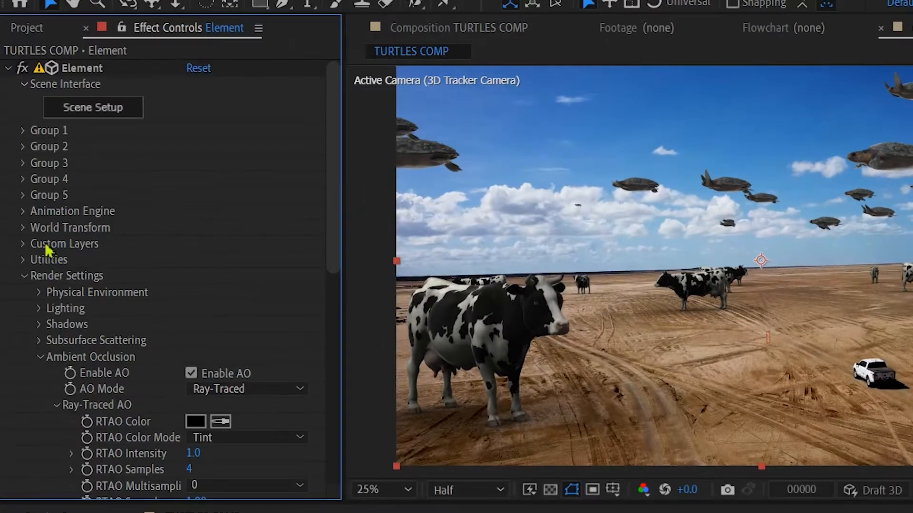
{"action": "left_click", "coordinate": [22, 244]}
{"action": "left_click", "coordinate": [38, 275]}
{"action": "scroll", "coordinate": [71, 238], "scroll_direction": "down", "scroll_amount": 2}
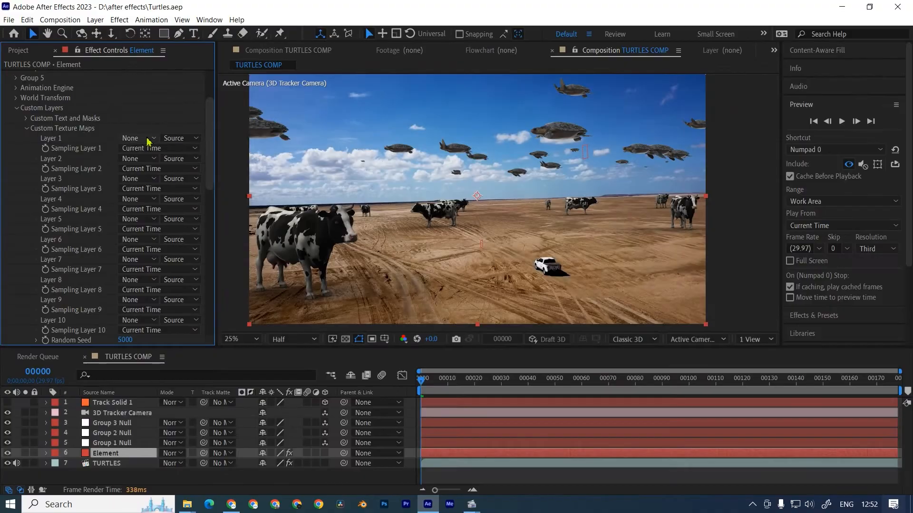
{"action": "left_click", "coordinate": [149, 138]}
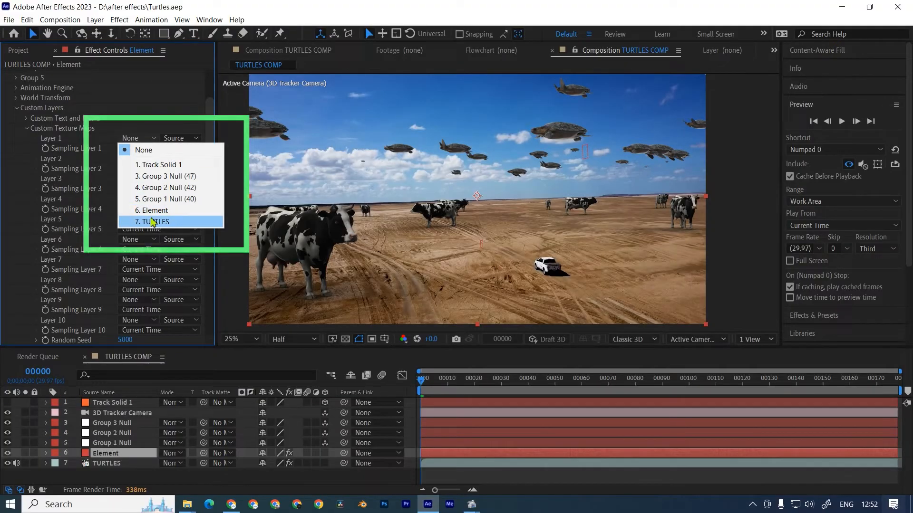
{"action": "left_click", "coordinate": [145, 247]}
Use Custom Layer 1 [TURTLES] as the Element scene's environment texture and apply the scene setup.
{"action": "scroll", "coordinate": [42, 132], "scroll_direction": "up", "scroll_amount": 3}
{"action": "left_click", "coordinate": [49, 102]}
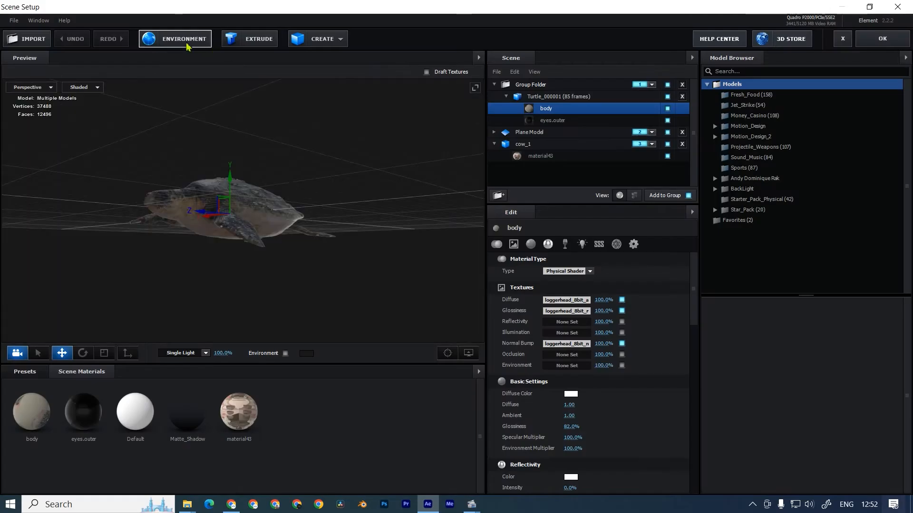
{"action": "left_click", "coordinate": [187, 43]}
{"action": "left_click", "coordinate": [459, 194]}
{"action": "left_click", "coordinate": [445, 204]}
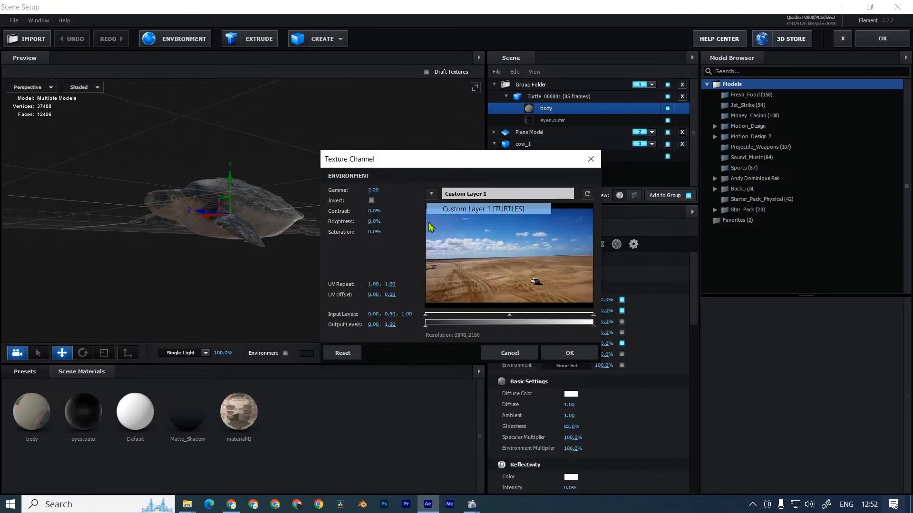
{"action": "left_click", "coordinate": [545, 354]}
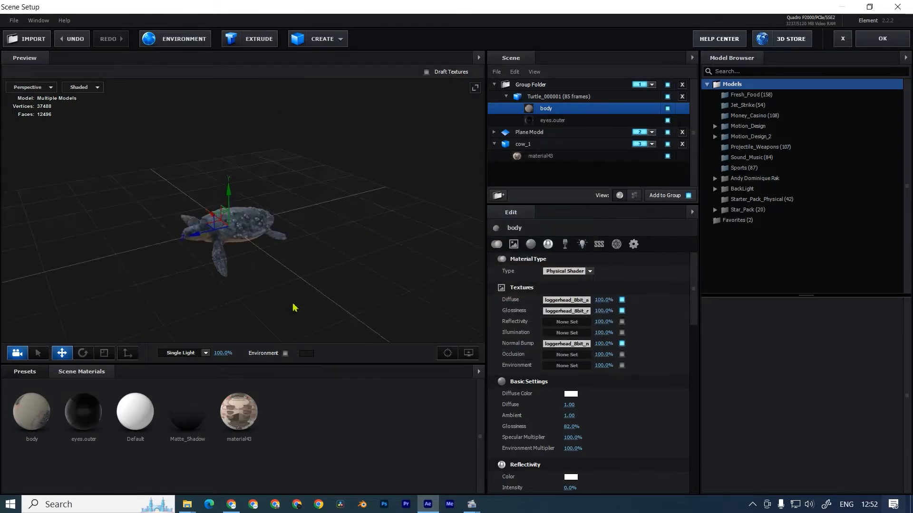
{"action": "left_click", "coordinate": [882, 40]}
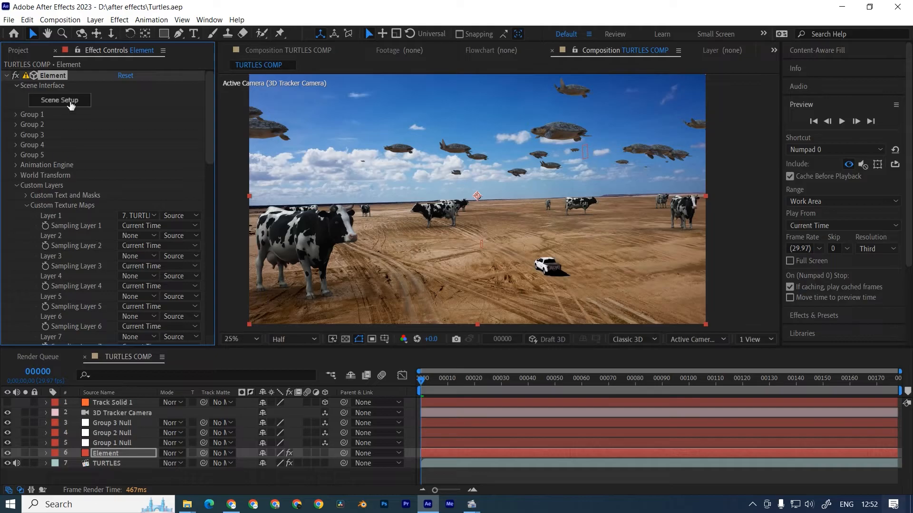
{"action": "scroll", "coordinate": [505, 144], "scroll_direction": "up", "scroll_amount": 2}
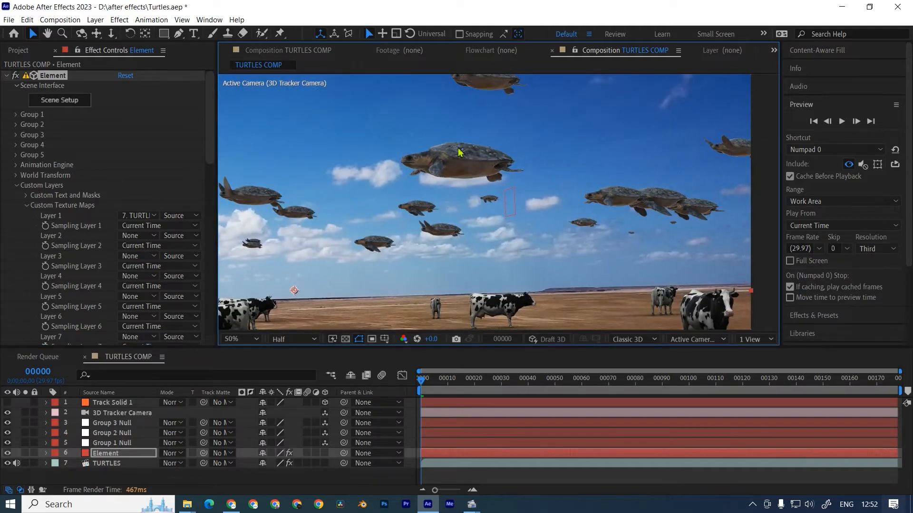
{"action": "scroll", "coordinate": [470, 157], "scroll_direction": "down", "scroll_amount": 2}
{"action": "scroll", "coordinate": [373, 205], "scroll_direction": "up", "scroll_amount": 2}
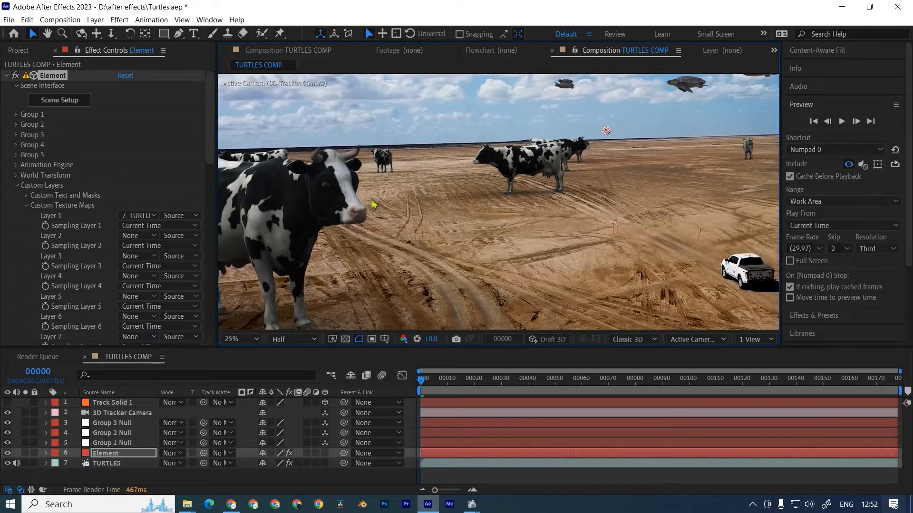
{"action": "scroll", "coordinate": [374, 205], "scroll_direction": "down", "scroll_amount": 2}
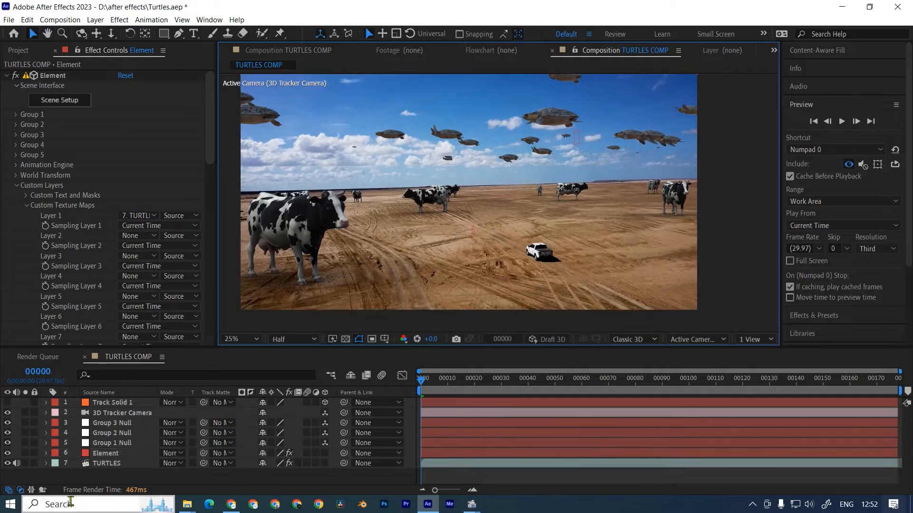
Add a new Parallel light that casts shadows to the TURTLES COMP composition.
{"action": "right_click", "coordinate": [104, 479]}
{"action": "mouse_move", "coordinate": [128, 357]}
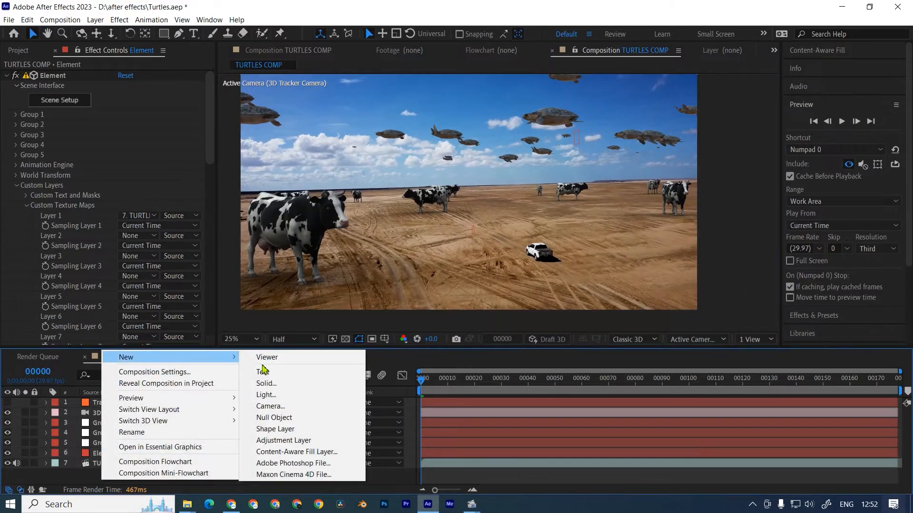
{"action": "left_click", "coordinate": [265, 393]}
{"action": "left_click", "coordinate": [166, 162]}
{"action": "left_click", "coordinate": [150, 180]}
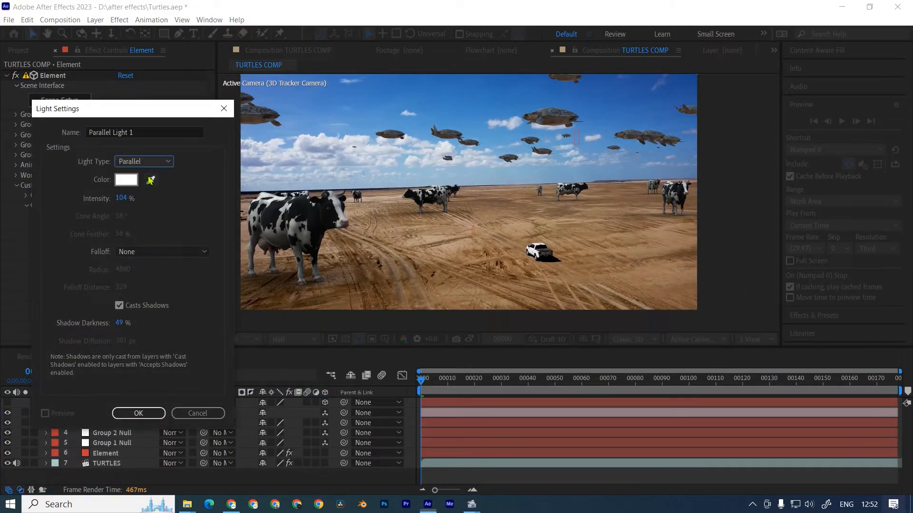
{"action": "left_click", "coordinate": [138, 413]}
Move the parallel light high above the scene, to a position of about 1740, -23770, -8530.
{"action": "scroll", "coordinate": [489, 265], "scroll_direction": "up", "scroll_amount": 5}
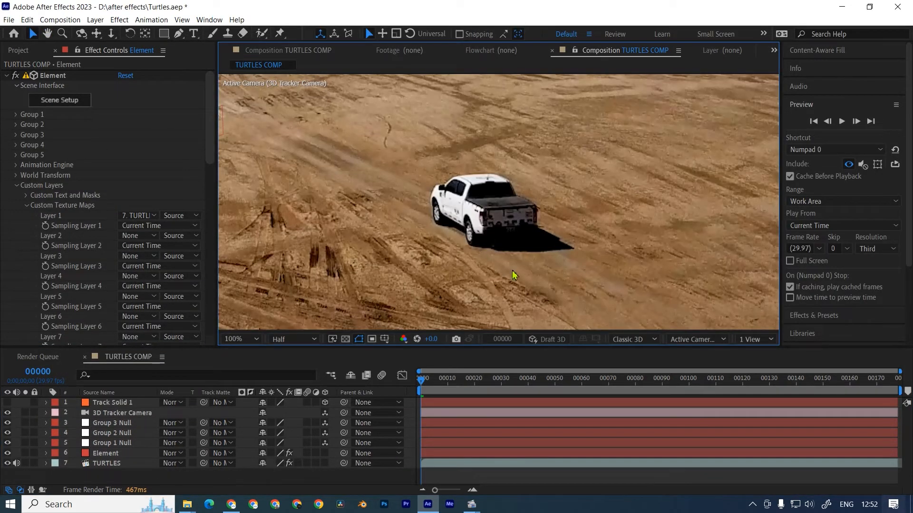
{"action": "scroll", "coordinate": [467, 205], "scroll_direction": "down", "scroll_amount": 4}
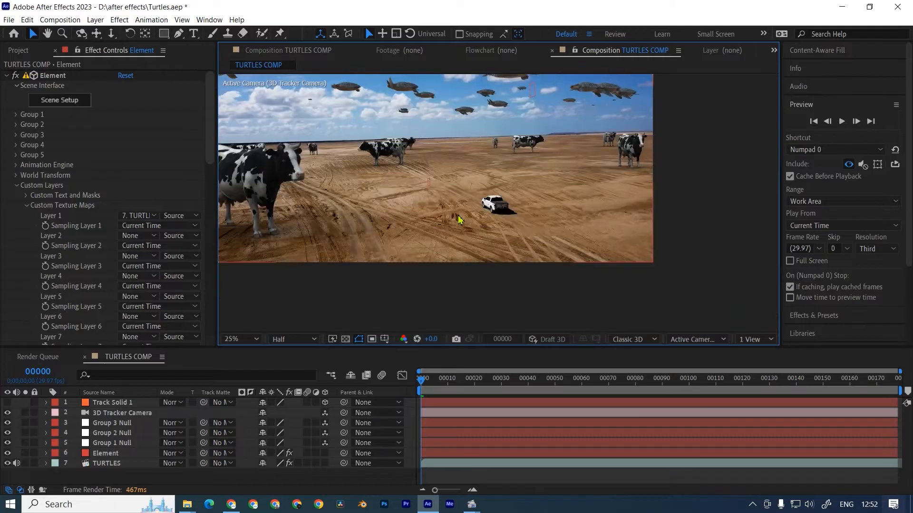
{"action": "right_click", "coordinate": [102, 478]}
{"action": "left_click", "coordinate": [270, 412]}
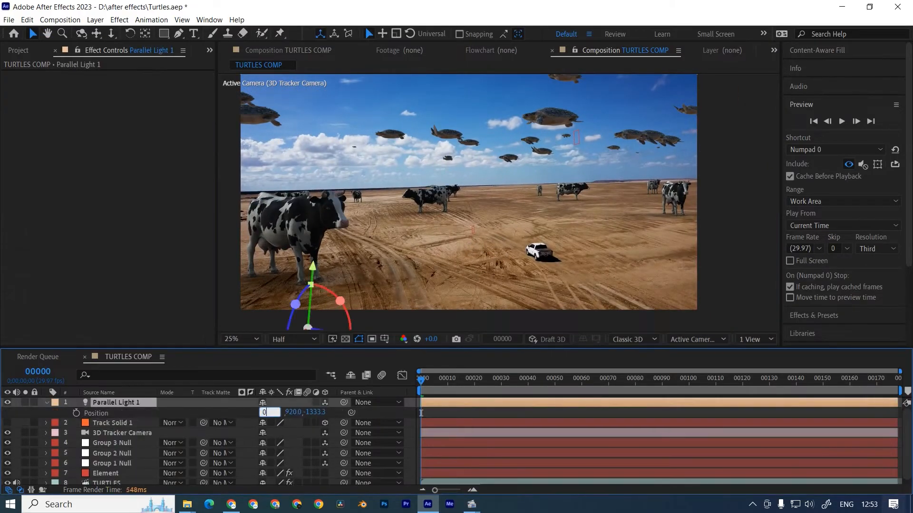
{"action": "key", "text": "Tab"}
{"action": "type", "text": "0"}
{"action": "key", "text": "Tab"}
{"action": "type", "text": "0"}
{"action": "key", "text": "Return"}
{"action": "left_click_drag", "start_coordinate": [273, 412], "coordinate": [100, 412]}
{"action": "left_click_drag", "start_coordinate": [495, 234], "coordinate": [475, 253]}
{"action": "mouse_move", "coordinate": [298, 412]}
{"action": "left_mouse_down"}
{"action": "mouse_move", "coordinate": [665, 412]}
{"action": "mouse_move", "coordinate": [298, 412]}
{"action": "left_mouse_up"}
{"action": "scroll", "coordinate": [481, 279], "scroll_direction": "down", "scroll_amount": 1}
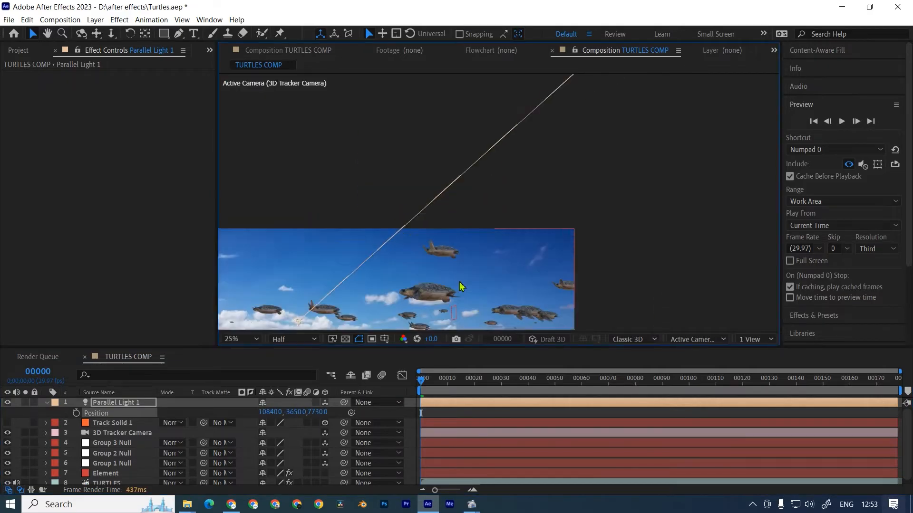
{"action": "scroll", "coordinate": [481, 279], "scroll_direction": "up", "scroll_amount": 1}
{"action": "key", "text": "p"}
{"action": "key", "text": "p"}
{"action": "left_click_drag", "start_coordinate": [263, 412], "coordinate": [272, 409]}
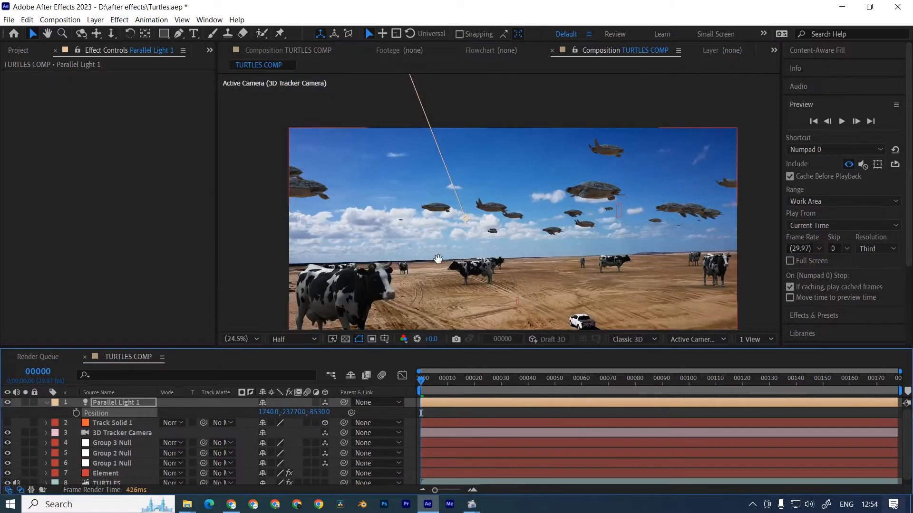
{"action": "left_click_drag", "start_coordinate": [437, 260], "coordinate": [441, 205]}
Enable shadows on the Element layer and set the shadow mode to Ray-Traced.
{"action": "left_click", "coordinate": [105, 473]}
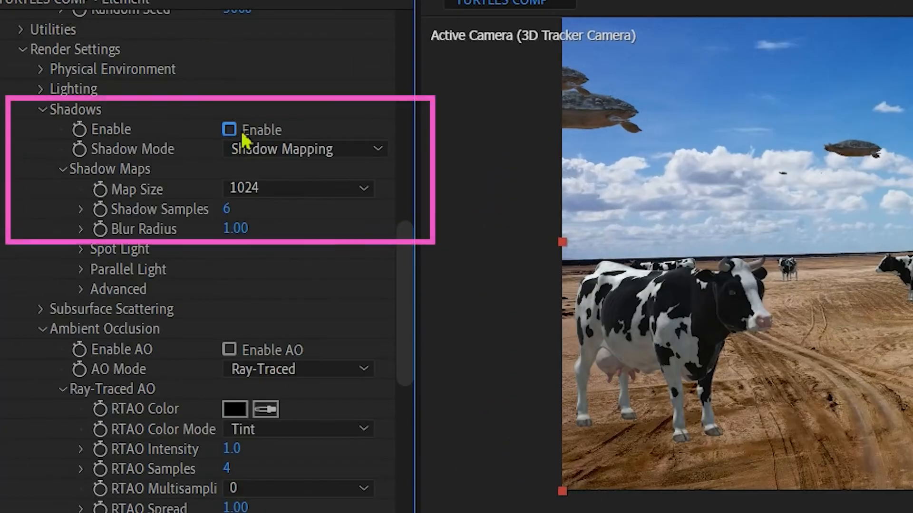
{"action": "left_click", "coordinate": [228, 129]}
{"action": "left_click", "coordinate": [269, 149]}
{"action": "left_click", "coordinate": [293, 194]}
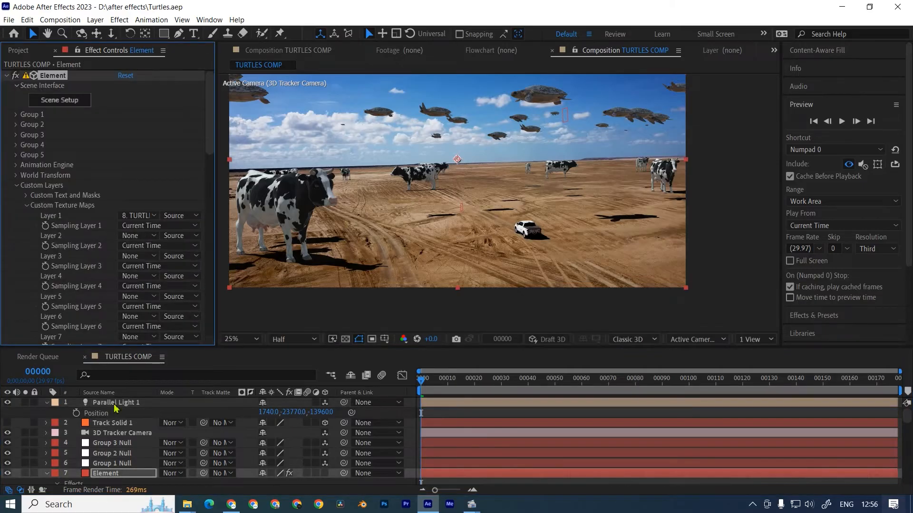
Change the light type from Parallel to Point and increase its shadow diffusion.
{"action": "key", "text": "ctrl+shift+y"}
{"action": "left_click", "coordinate": [142, 162]}
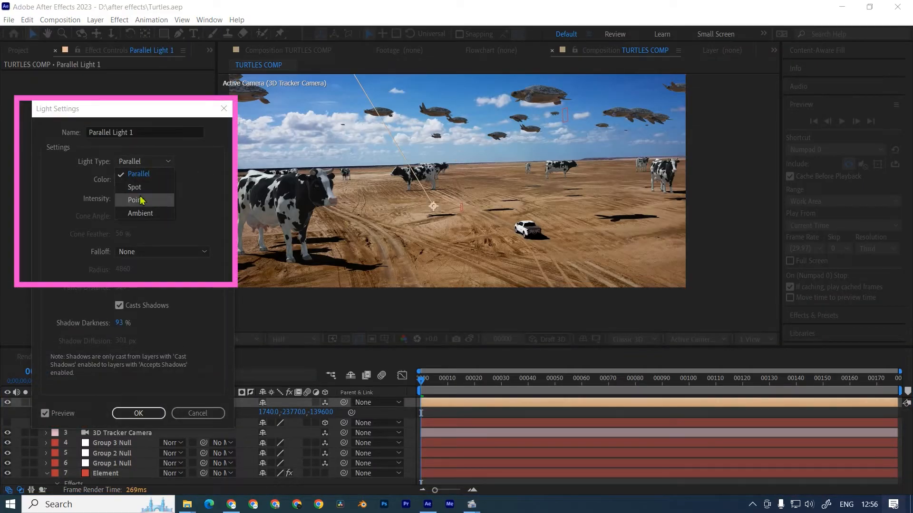
{"action": "left_click", "coordinate": [136, 200]}
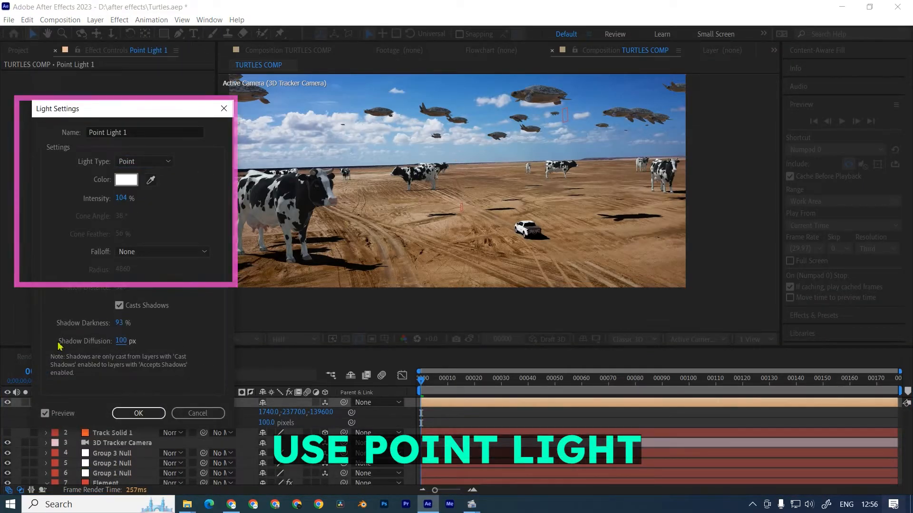
{"action": "left_click_drag", "start_coordinate": [121, 341], "coordinate": [495, 336]}
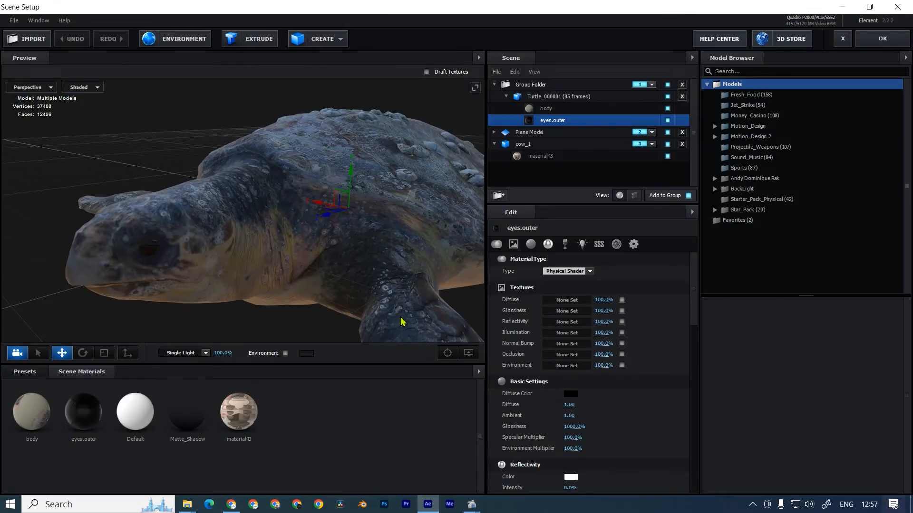
Lower the glossiness of the turtle's body material in the Element scene.
{"action": "left_click", "coordinate": [546, 108]}
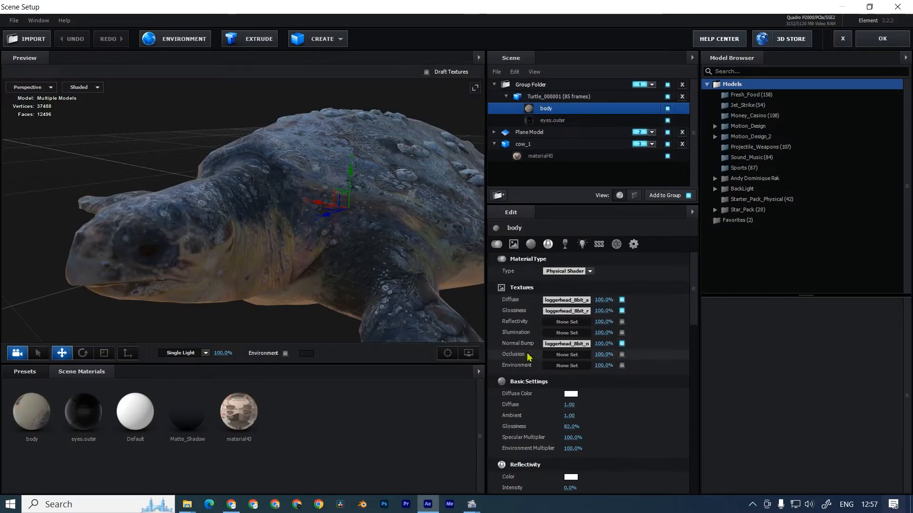
{"action": "left_click", "coordinate": [65, 105]}
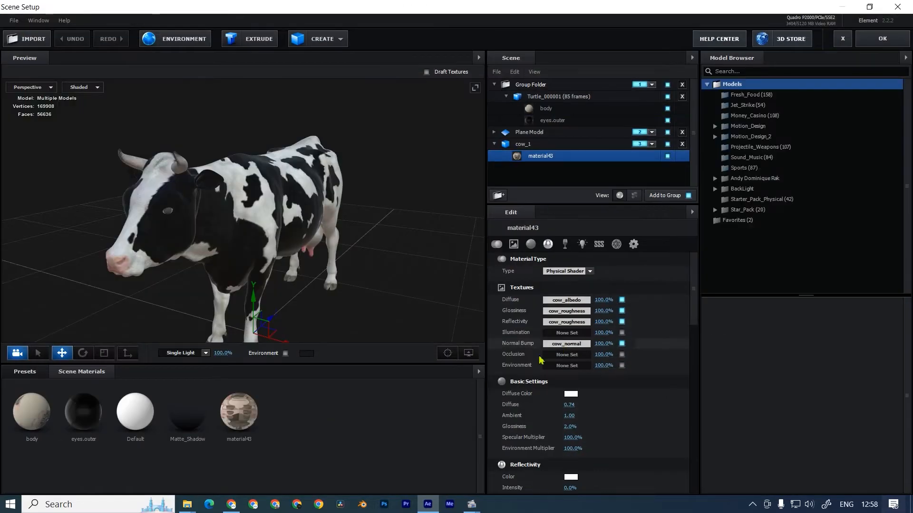
{"action": "left_click_drag", "start_coordinate": [567, 427], "coordinate": [497, 428]}
{"action": "scroll", "coordinate": [342, 253], "scroll_direction": "up", "scroll_amount": 3}
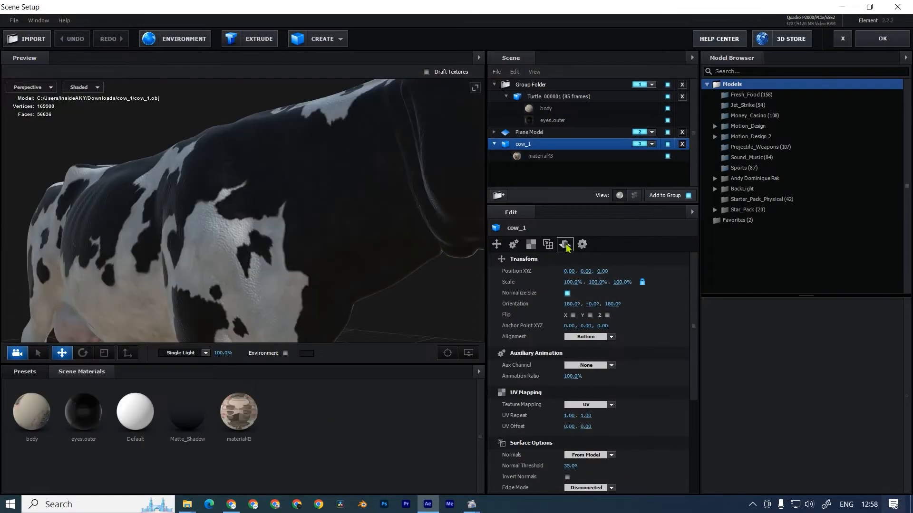
Select the cow's material43 and lower its Environment Multiplier to 1.0%.
{"action": "left_click", "coordinate": [565, 244]}
{"action": "left_click", "coordinate": [533, 158]}
{"action": "scroll", "coordinate": [555, 292], "scroll_direction": "down", "scroll_amount": 5}
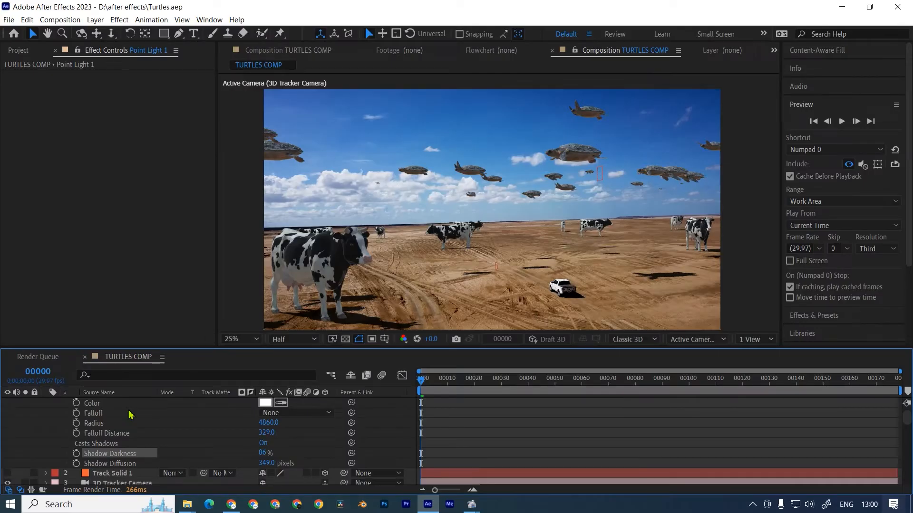
{"action": "scroll", "coordinate": [129, 415], "scroll_direction": "up", "scroll_amount": 3}
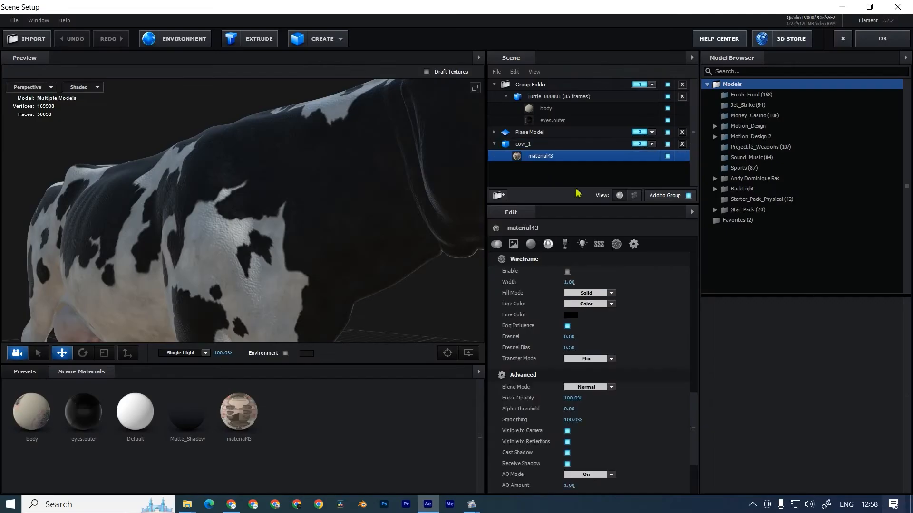
{"action": "scroll", "coordinate": [536, 343], "scroll_direction": "up", "scroll_amount": 10}
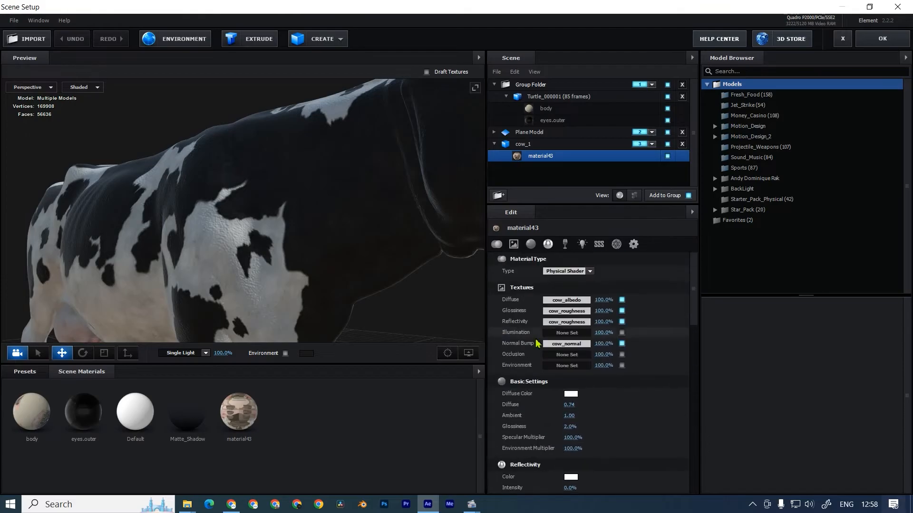
{"action": "left_click_drag", "start_coordinate": [573, 448], "coordinate": [542, 448]}
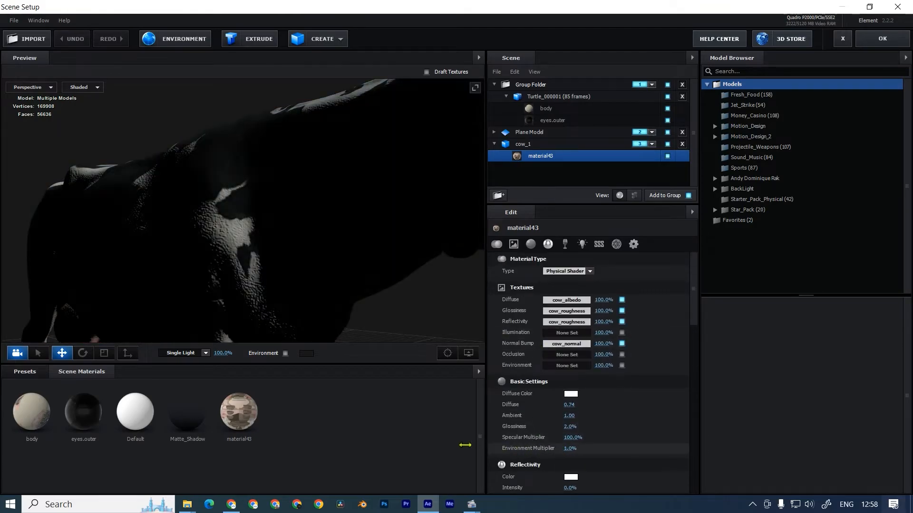
Name the duplicated Element layer AO, duplicate it and rename the new copy Shadow.
{"action": "key", "text": "Return"}
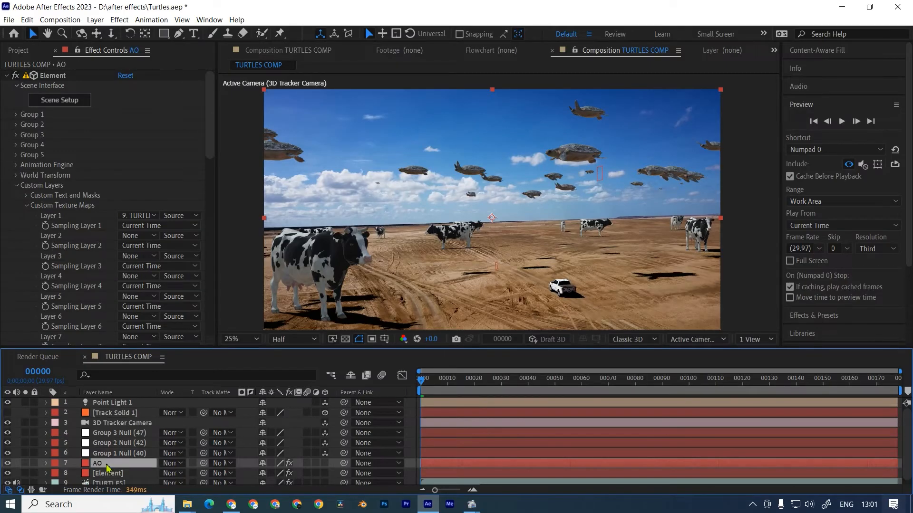
{"action": "key", "text": "Return"}
{"action": "key", "text": "ctrl+d"}
{"action": "left_click", "coordinate": [106, 462]}
{"action": "type", "text": "S"}
{"action": "key", "text": "Caps_Lock"}
{"action": "type", "text": "hadow"}
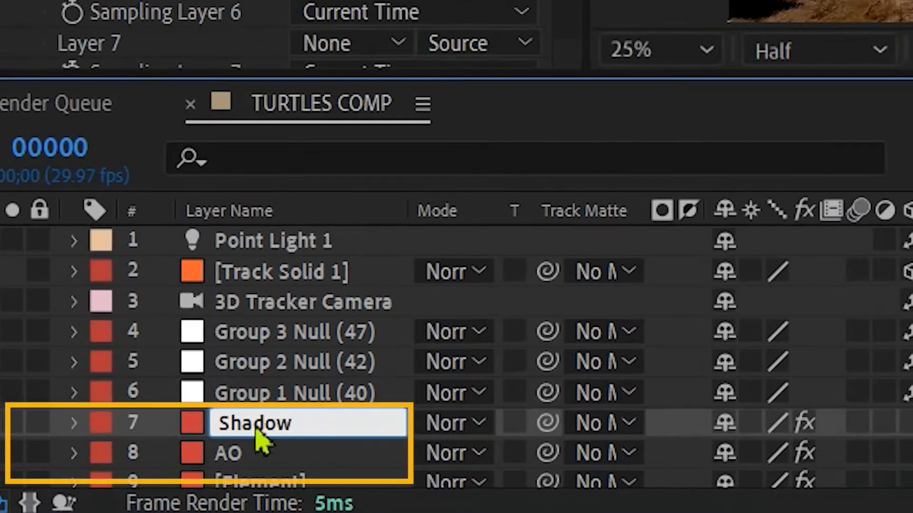
{"action": "key", "text": "Return"}
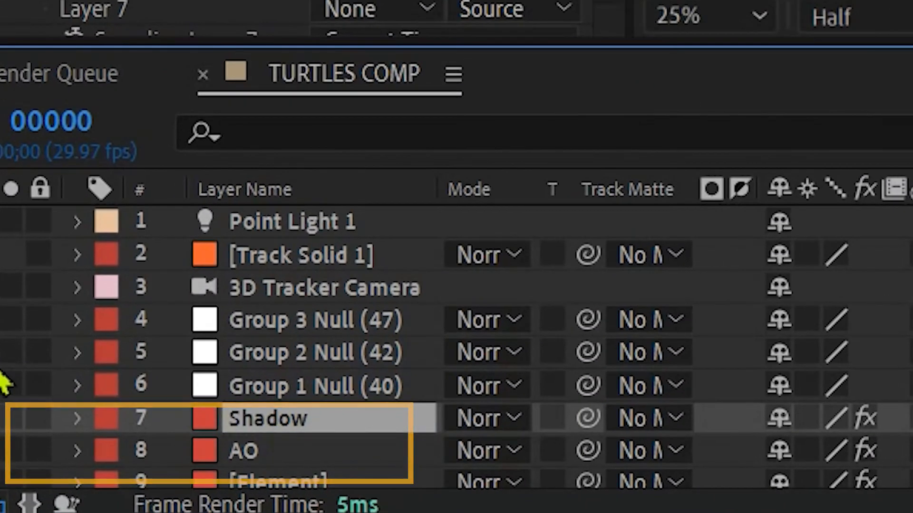
Hide the Shadow layer and open the render pass choices in the AO layer's Element output settings.
{"action": "left_click", "coordinate": [257, 459]}
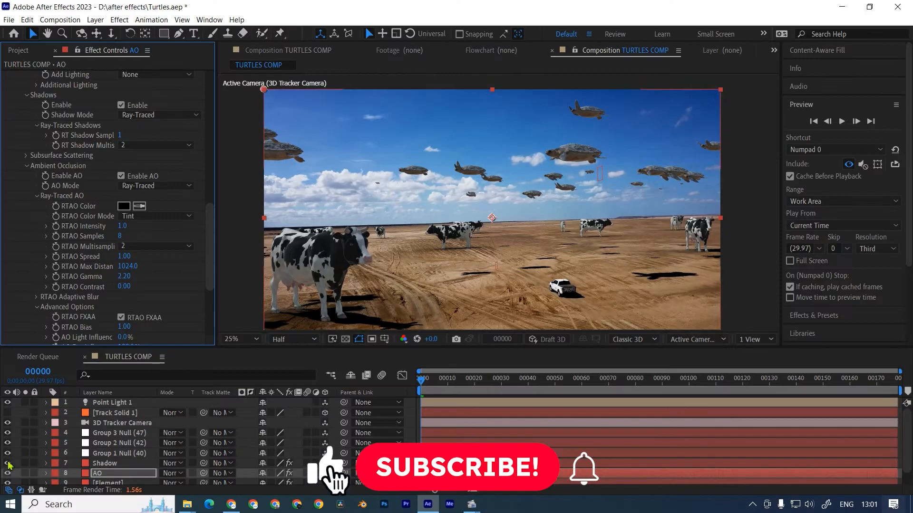
{"action": "left_click_drag", "start_coordinate": [210, 248], "coordinate": [206, 353]}
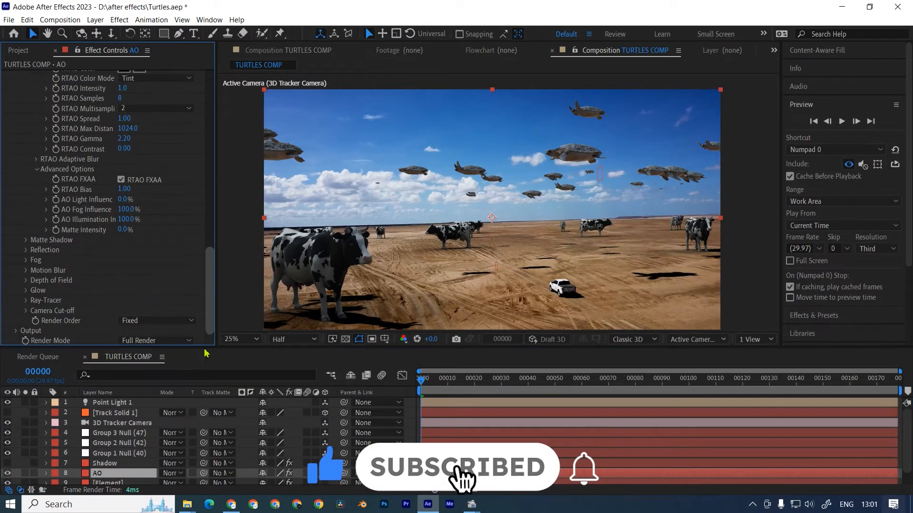
{"action": "left_click", "coordinate": [16, 330]}
{"action": "scroll", "coordinate": [16, 331], "scroll_direction": "down", "scroll_amount": 4}
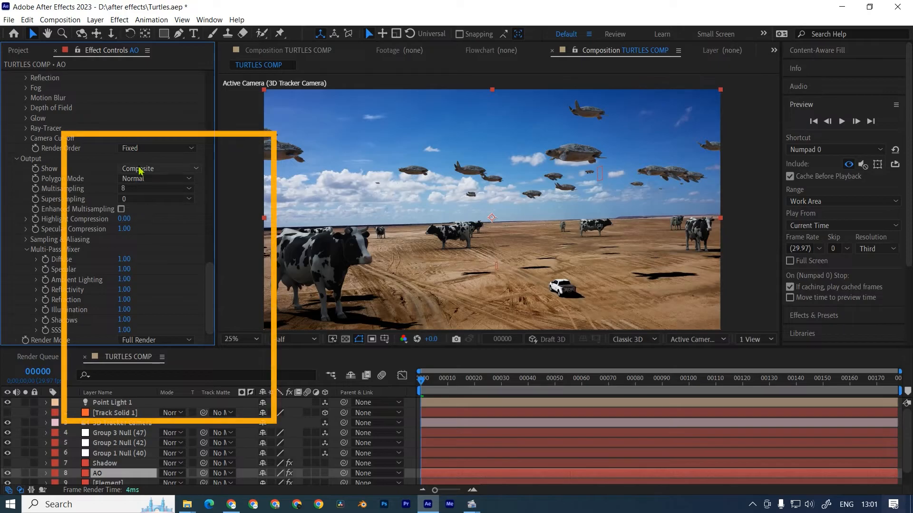
{"action": "left_click", "coordinate": [156, 169]}
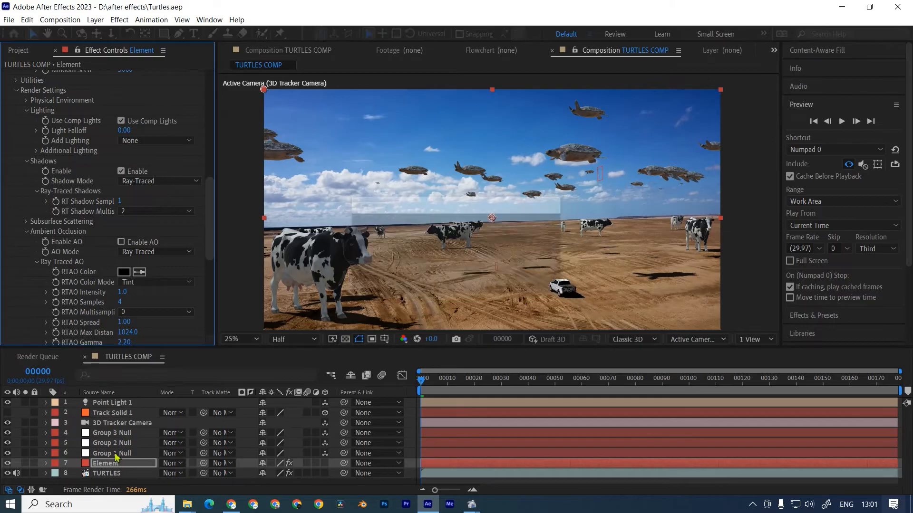
Duplicate the Element layer and rename the copy AO.
{"action": "left_click", "coordinate": [108, 464]}
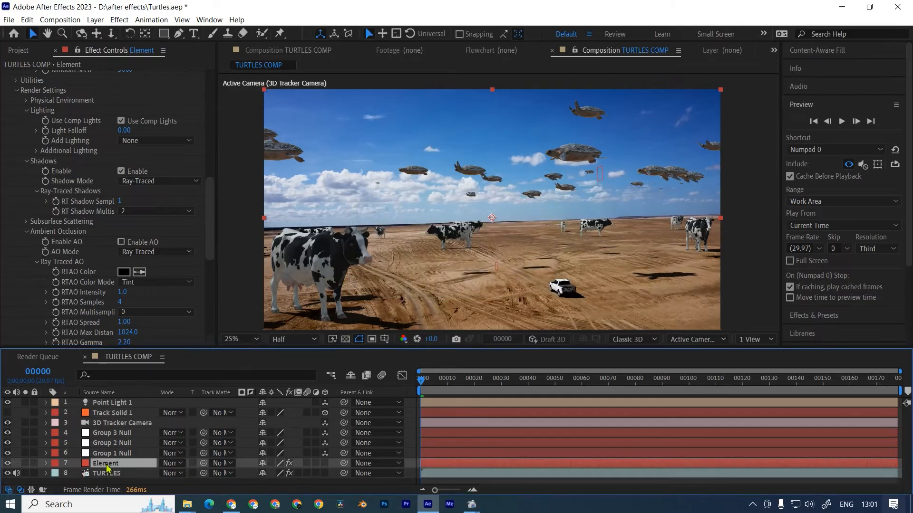
{"action": "key", "text": "ctrl+d"}
{"action": "key", "text": "Return"}
{"action": "type", "text": "AO"}
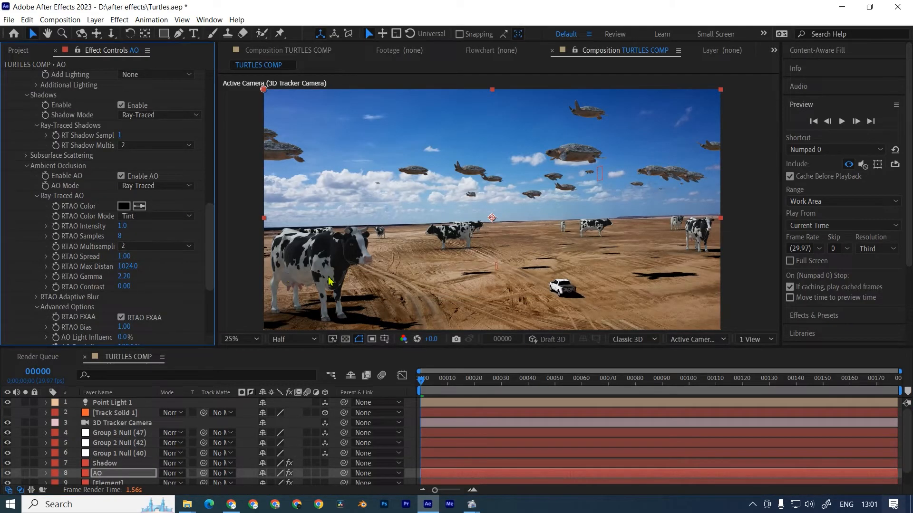
{"action": "key", "text": "Return"}
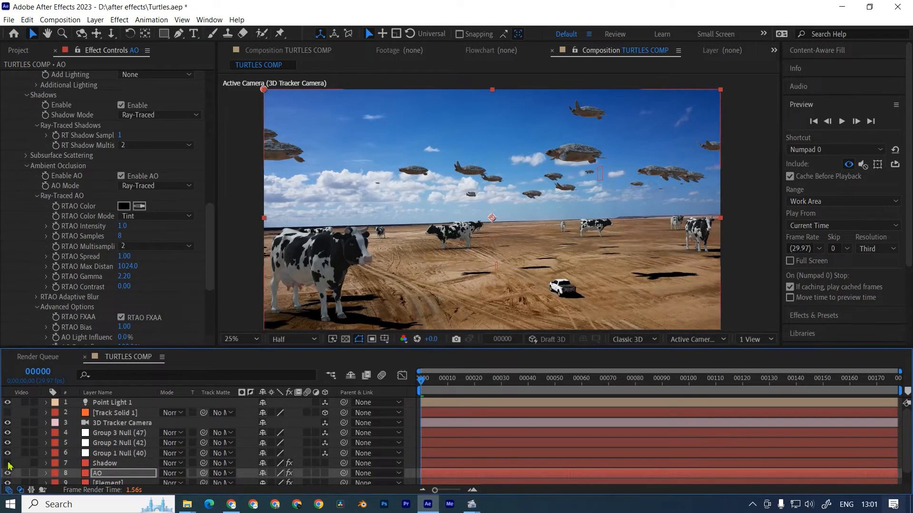
Set the AO layer's Element output to show Ambient Occlusion.
{"action": "left_click_drag", "start_coordinate": [211, 234], "coordinate": [210, 293]}
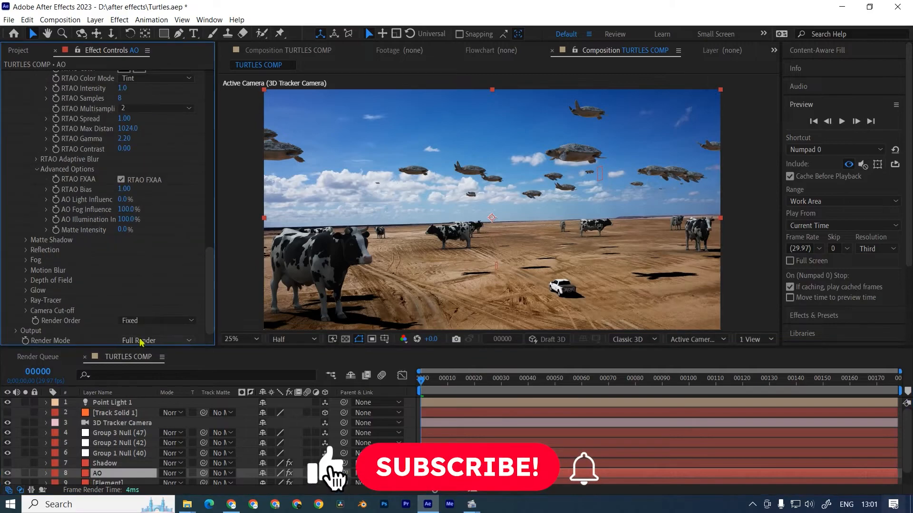
{"action": "left_click", "coordinate": [18, 332]}
{"action": "scroll", "coordinate": [20, 336], "scroll_direction": "down", "scroll_amount": 5}
{"action": "left_click", "coordinate": [142, 169]}
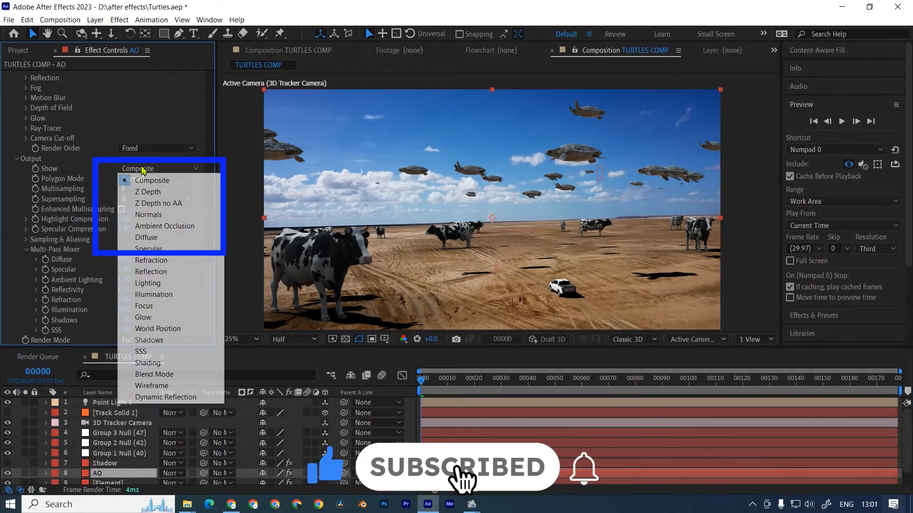
{"action": "left_click", "coordinate": [152, 228]}
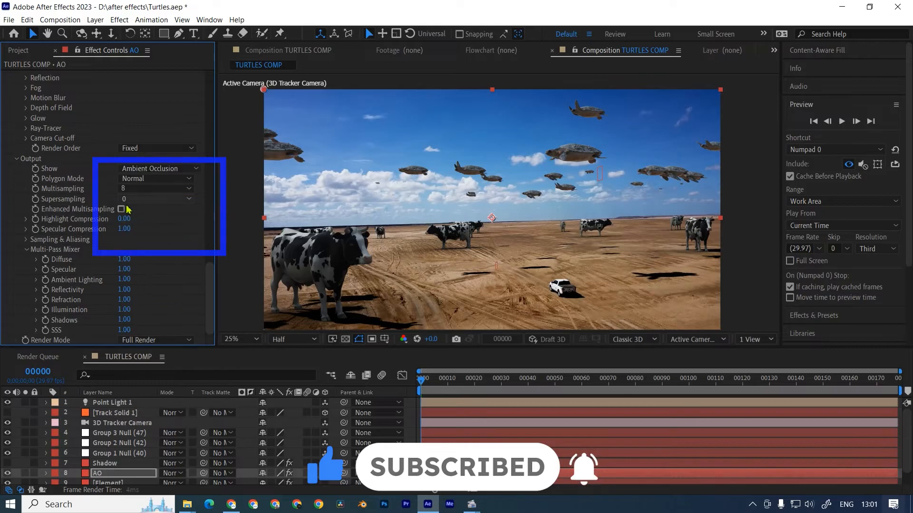
Select the Shadow layer and set its Element output to show Shadows.
{"action": "key", "text": "ctrl+Up"}
{"action": "left_click", "coordinate": [17, 330]}
{"action": "scroll", "coordinate": [156, 222], "scroll_direction": "down", "scroll_amount": 5}
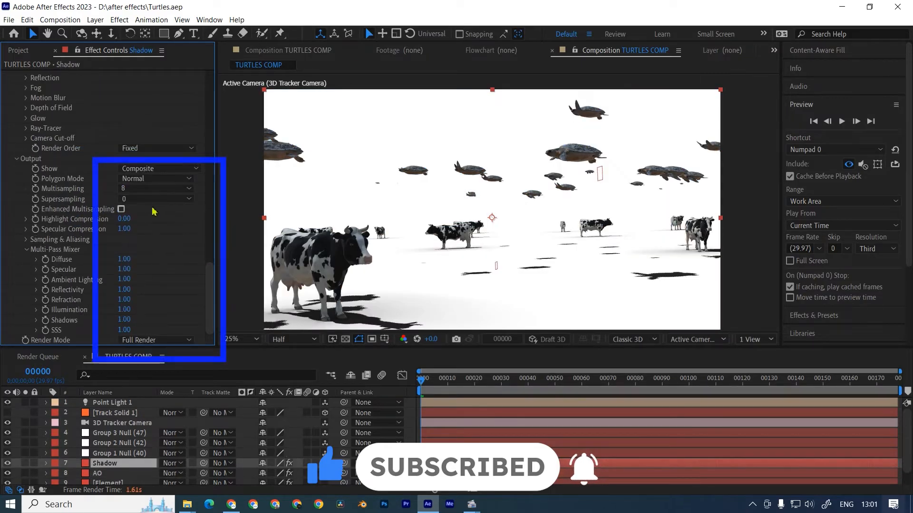
{"action": "left_click", "coordinate": [144, 171]}
{"action": "left_click", "coordinate": [141, 339]}
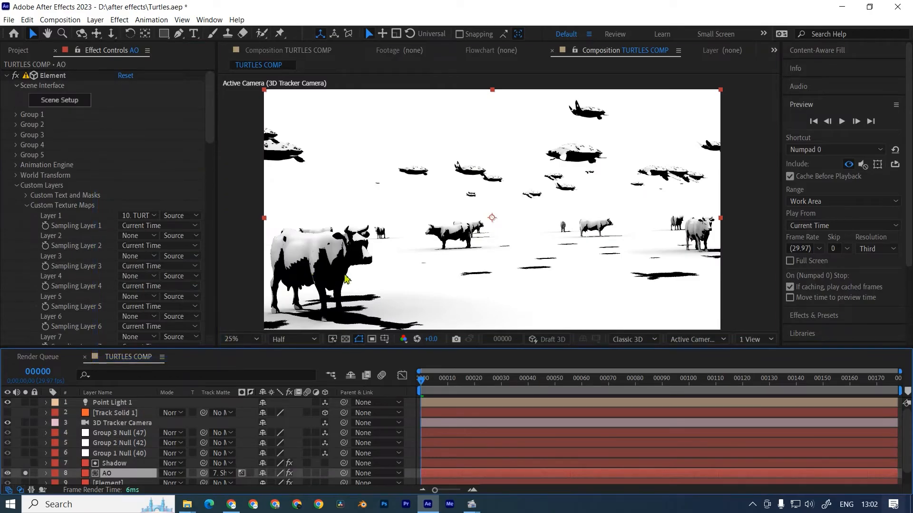
Use the Shadow layer as an inverted luma track matte for the AO layer.
{"action": "left_click_drag", "start_coordinate": [343, 276], "coordinate": [348, 265]}
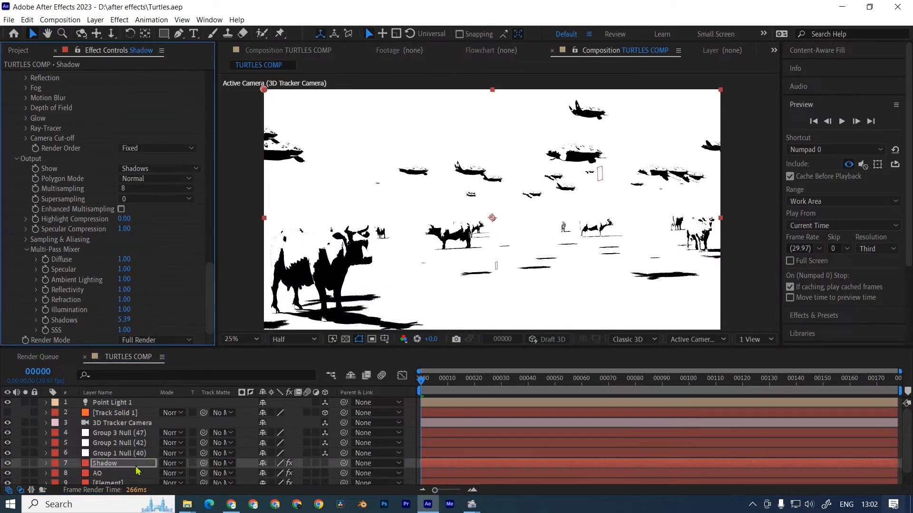
{"action": "left_click", "coordinate": [98, 473]}
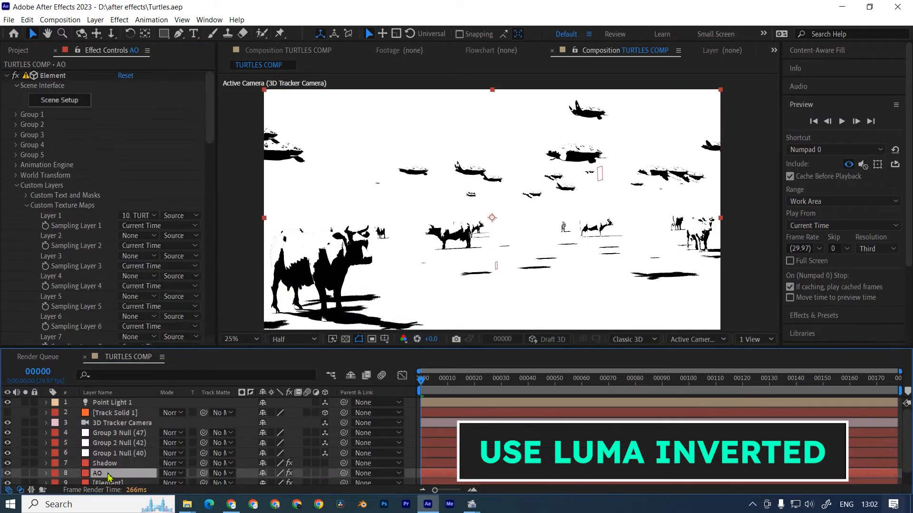
{"action": "left_click_drag", "start_coordinate": [128, 470], "coordinate": [126, 464]}
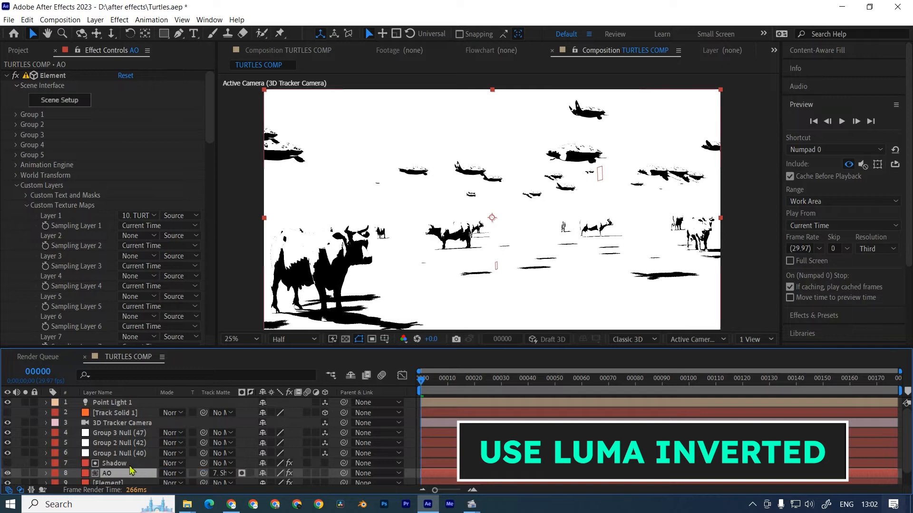
{"action": "left_click", "coordinate": [242, 474]}
{"action": "left_click", "coordinate": [250, 474]}
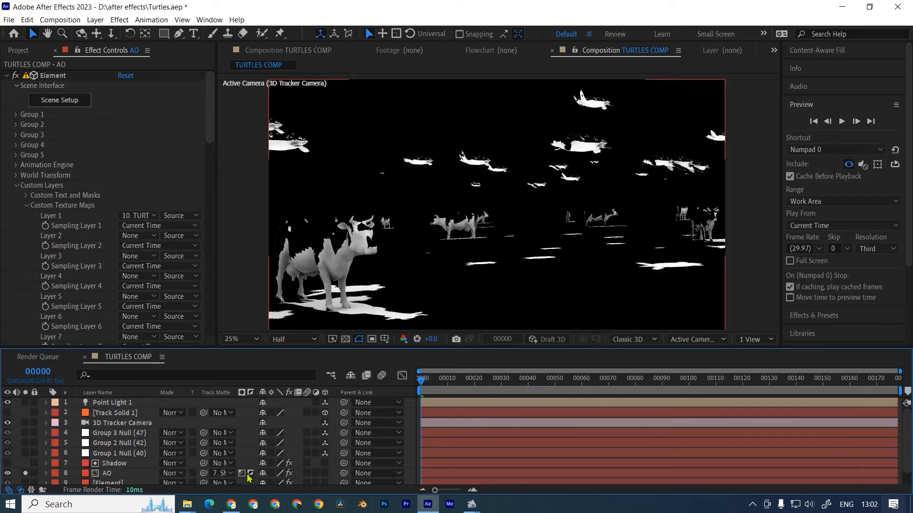
Set the AO layer's blending mode to Multiply, restore the full composite view and save the project.
{"action": "left_click", "coordinate": [170, 473]}
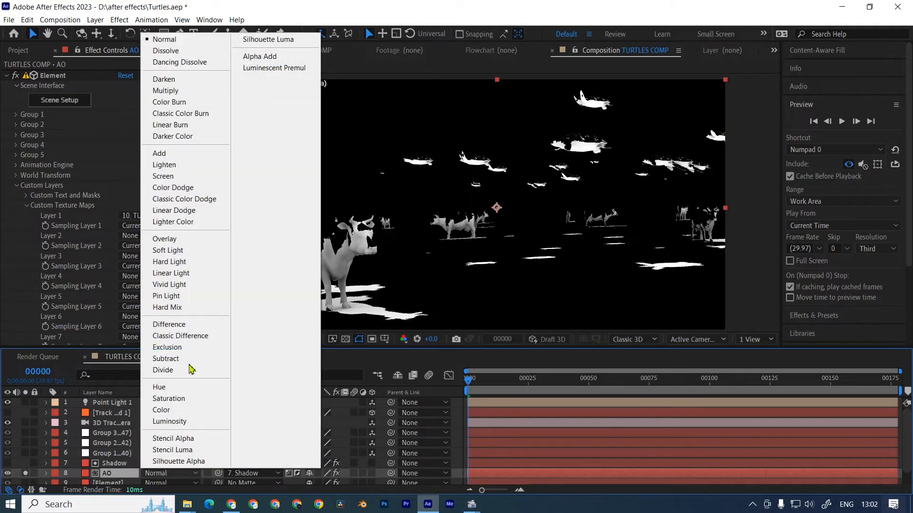
{"action": "left_click", "coordinate": [175, 182]}
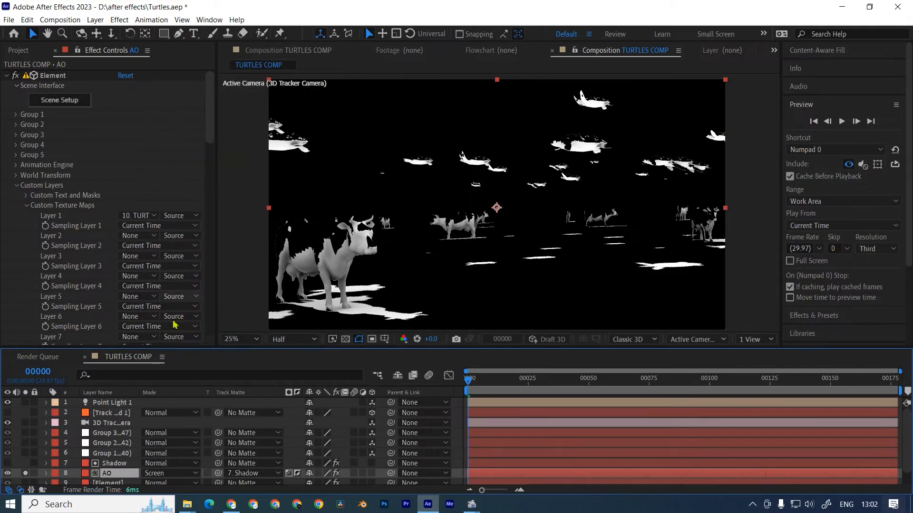
{"action": "left_click", "coordinate": [160, 473]}
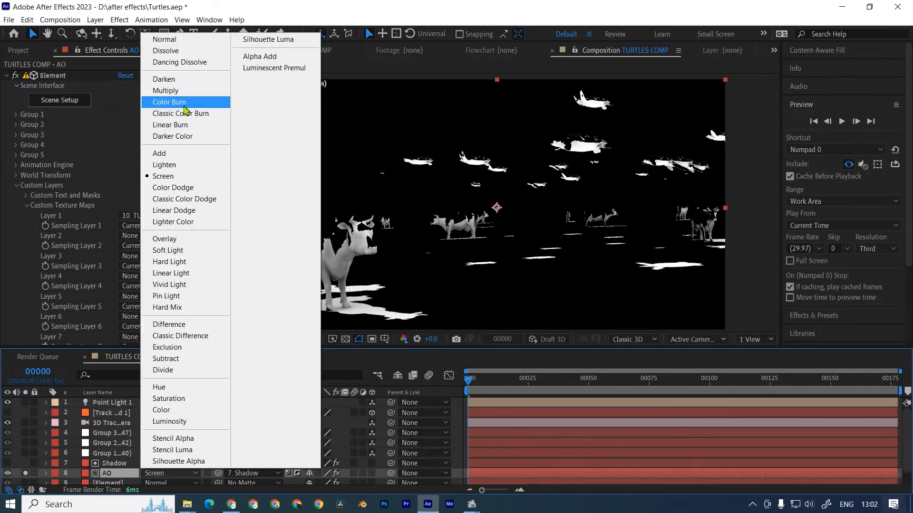
{"action": "left_click", "coordinate": [170, 94]}
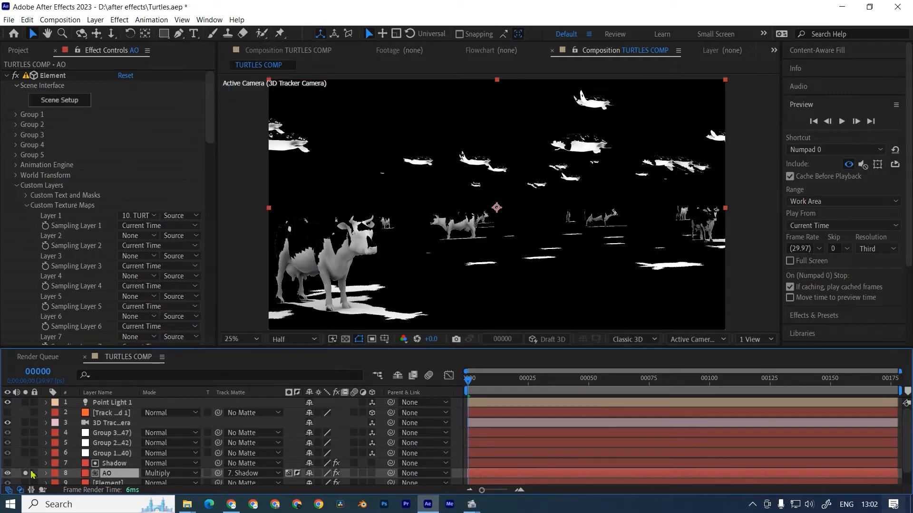
{"action": "key", "text": "ctrl+s"}
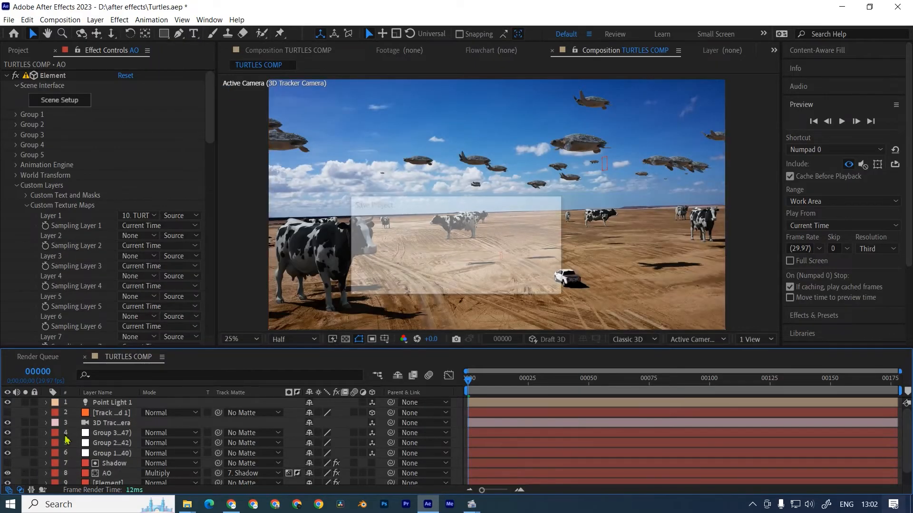
Toggle the AO layer's visibility to compare the composite with and without ambient occlusion.
{"action": "left_click", "coordinate": [8, 474]}
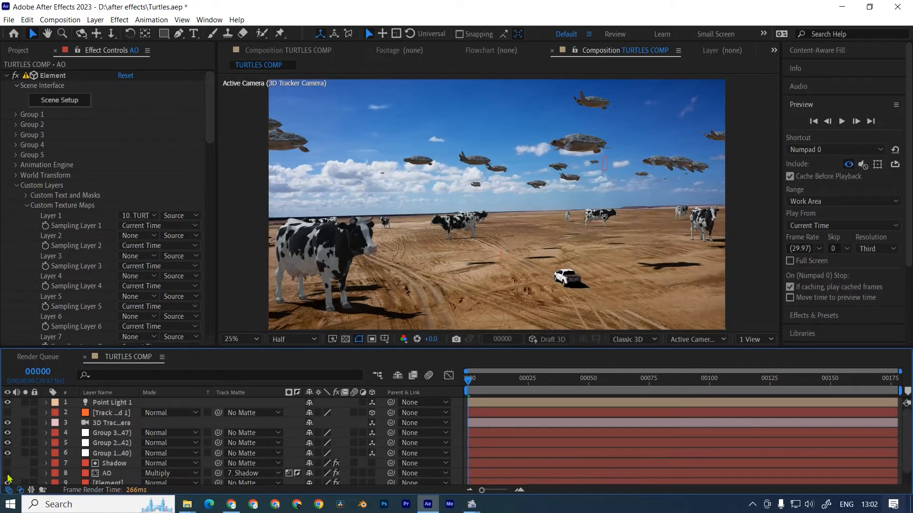
{"action": "left_click", "coordinate": [8, 474]}
{"action": "left_click", "coordinate": [7, 474]}
{"action": "left_click", "coordinate": [8, 474]}
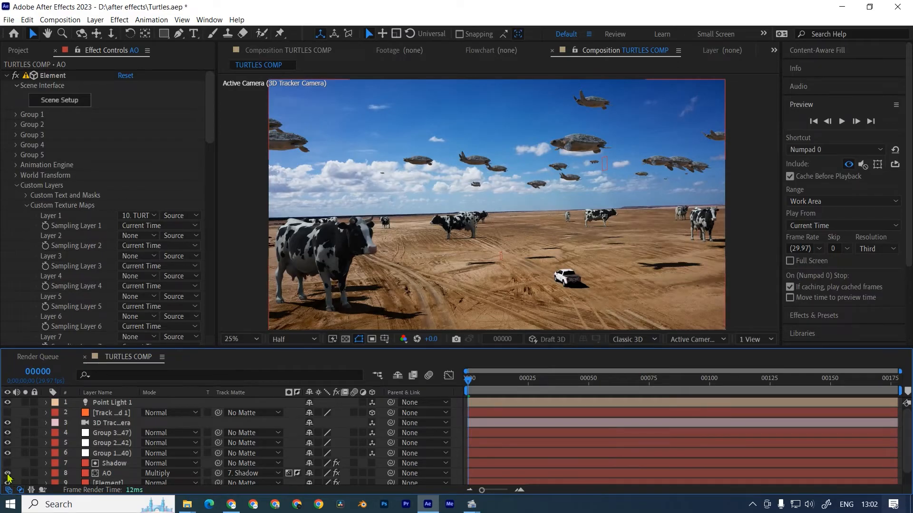
{"action": "left_click", "coordinate": [8, 474]}
{"action": "left_click", "coordinate": [8, 474]}
In the Element layer's Output settings, set Multisampling to 8 and Supersampling to 2.
{"action": "left_click", "coordinate": [108, 483]}
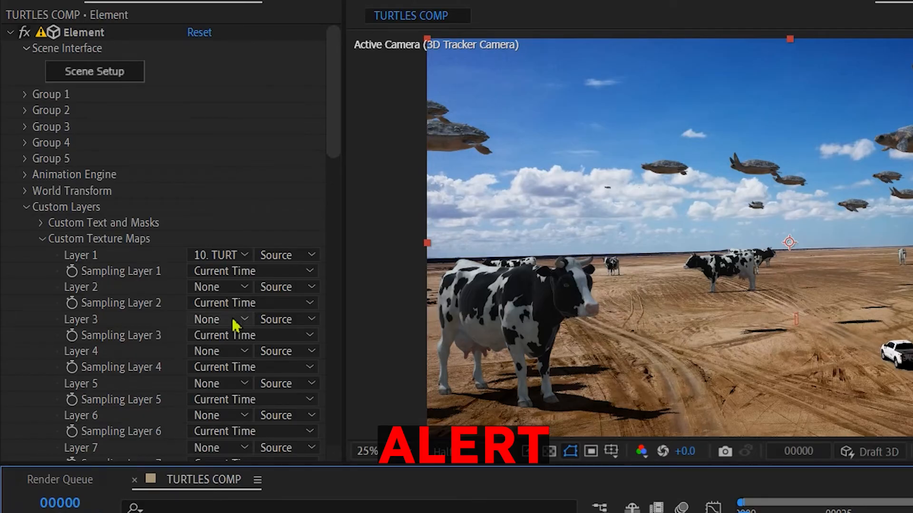
{"action": "scroll", "coordinate": [301, 243], "scroll_direction": "down", "scroll_amount": 15}
{"action": "scroll", "coordinate": [134, 229], "scroll_direction": "down", "scroll_amount": 4}
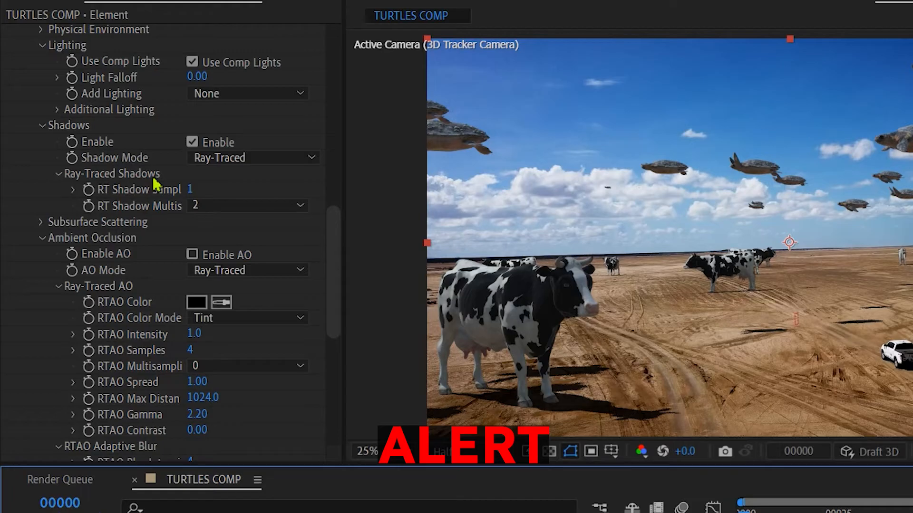
{"action": "scroll", "coordinate": [154, 183], "scroll_direction": "up", "scroll_amount": 18}
{"action": "scroll", "coordinate": [128, 401], "scroll_direction": "down", "scroll_amount": 20}
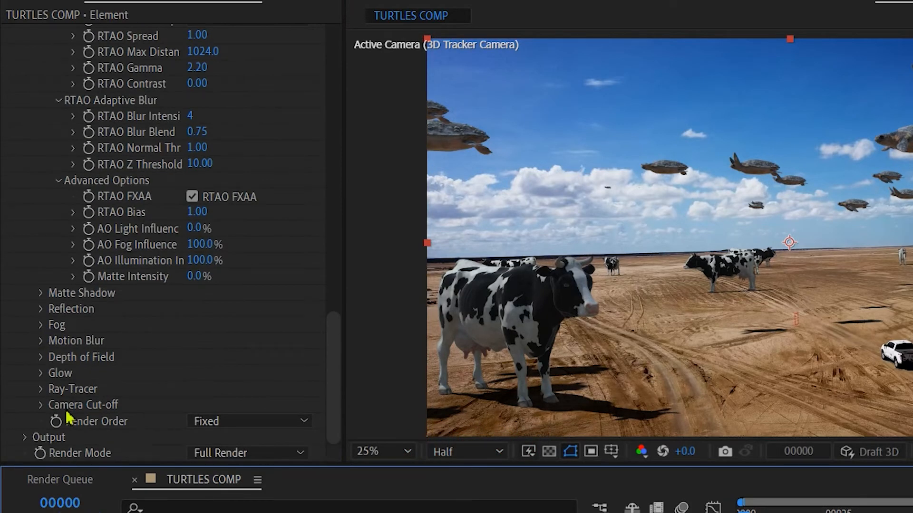
{"action": "left_click", "coordinate": [25, 437]}
{"action": "left_click", "coordinate": [203, 229]}
{"action": "left_click", "coordinate": [197, 264]}
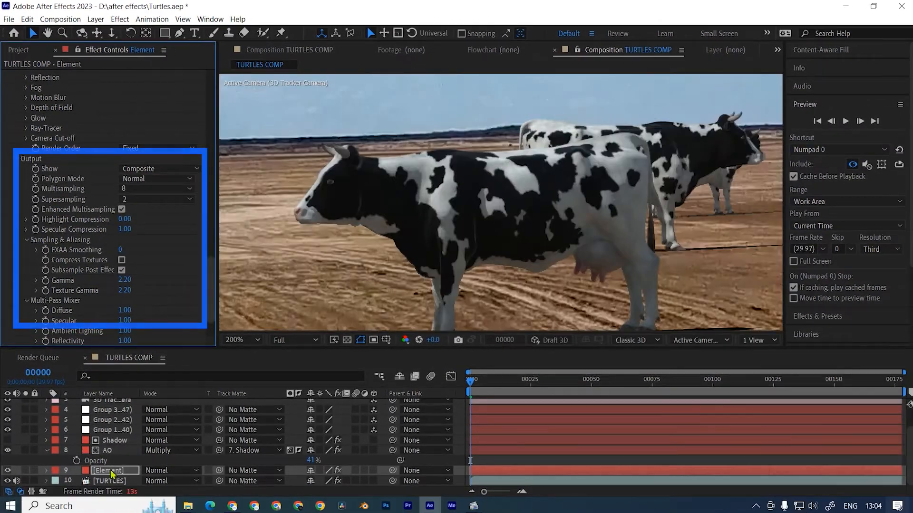
Apply a Noise effect to the Element layer at 2% with Use Color Noise disabled.
{"action": "key", "text": "ctrl+space"}
{"action": "type", "text": "nois"}
{"action": "key", "text": "Return"}
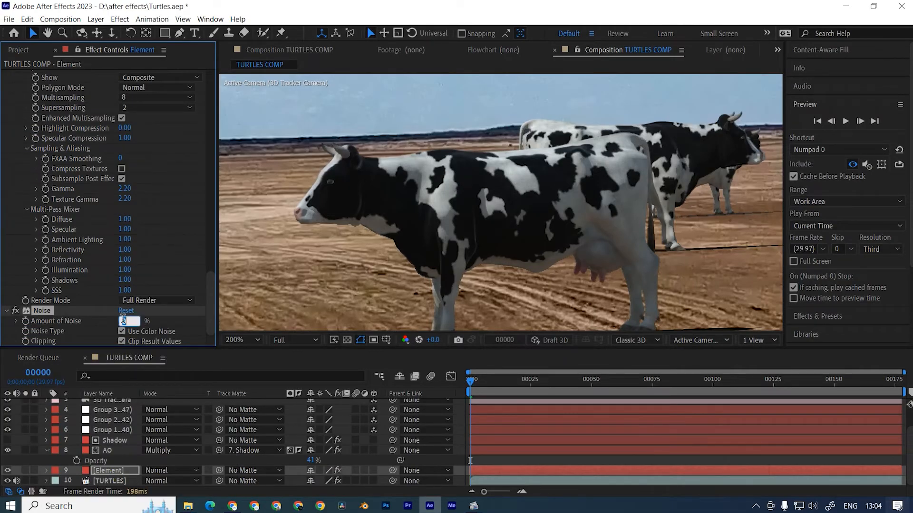
{"action": "type", "text": "2"}
{"action": "key", "text": "Return"}
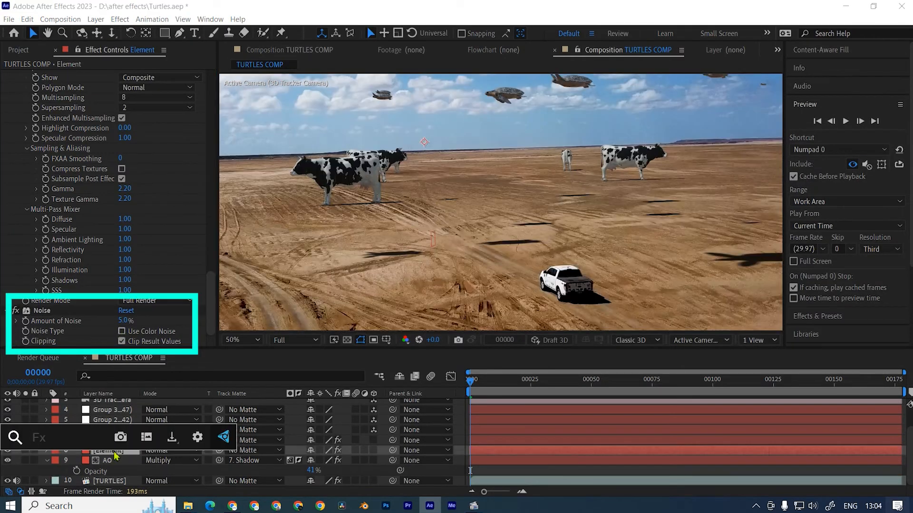
Apply Gaussian Blur to the Element layer with a Blurriness of 3.
{"action": "type", "text": "gauss"}
{"action": "key", "text": "Down"}
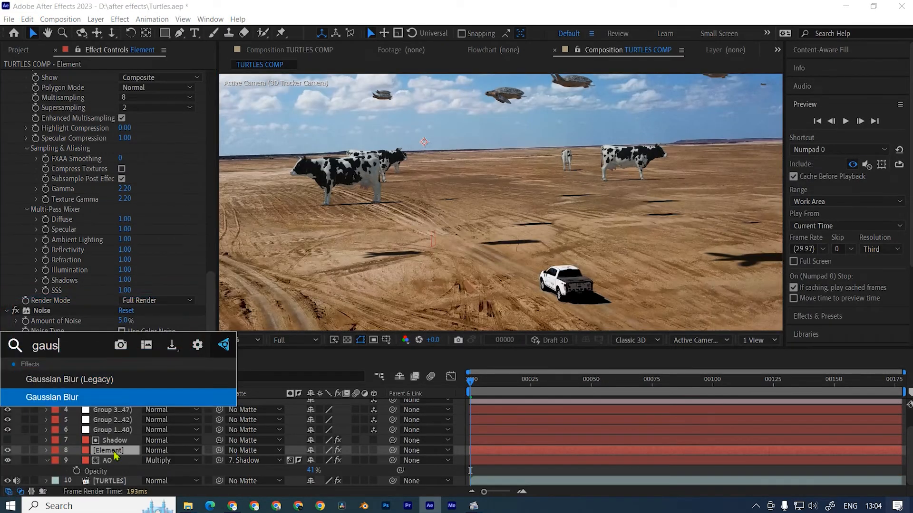
{"action": "key", "text": "Return"}
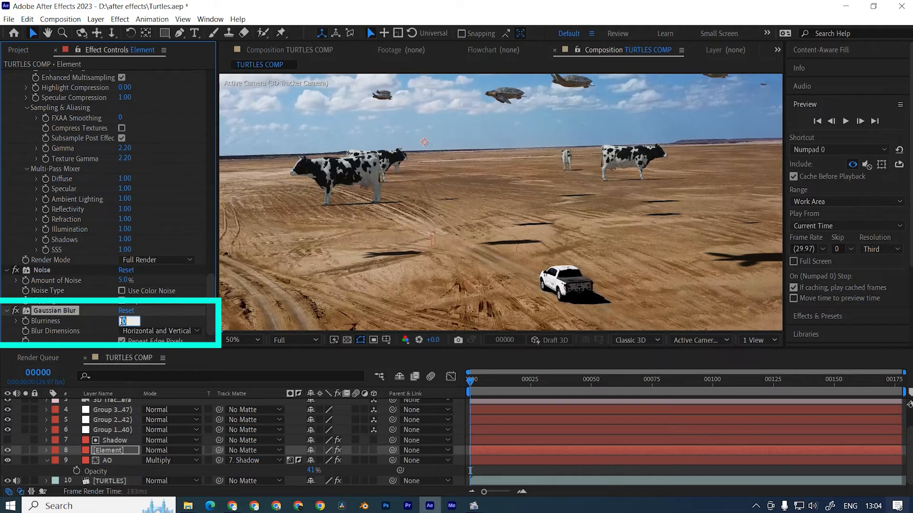
Apply Unsharp Mask to the Element layer with amount 79 and radius 1, checking the blur and sharpening on a close-up cow.
{"action": "key", "text": "ctrl+space"}
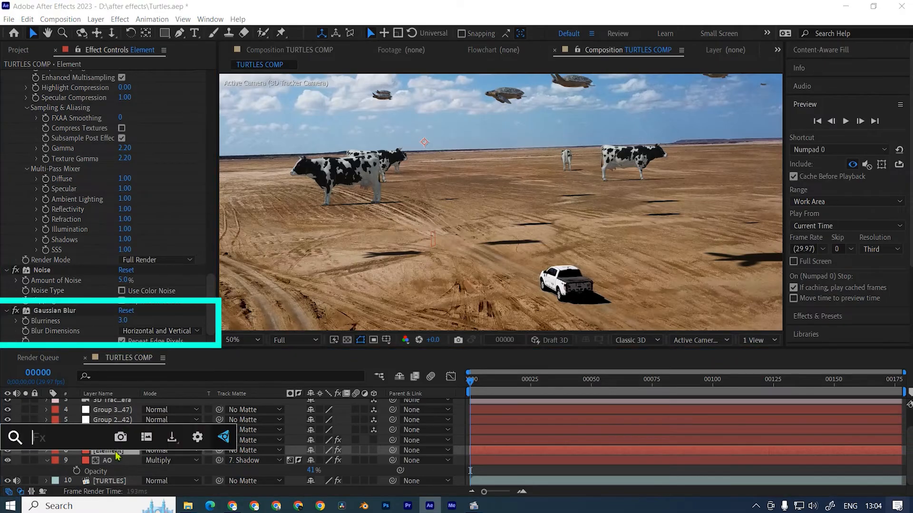
{"action": "type", "text": "uns"}
{"action": "key", "text": "Return"}
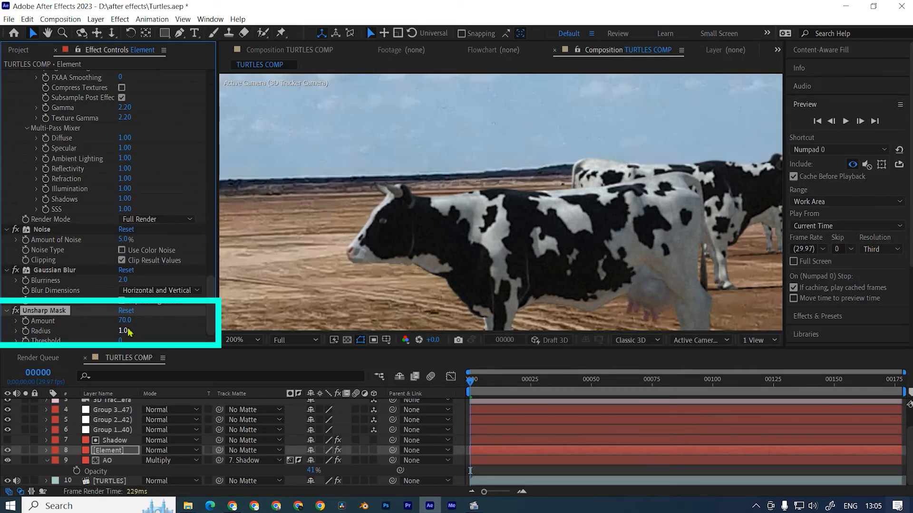
{"action": "scroll", "coordinate": [413, 245], "scroll_direction": "up", "scroll_amount": 2}
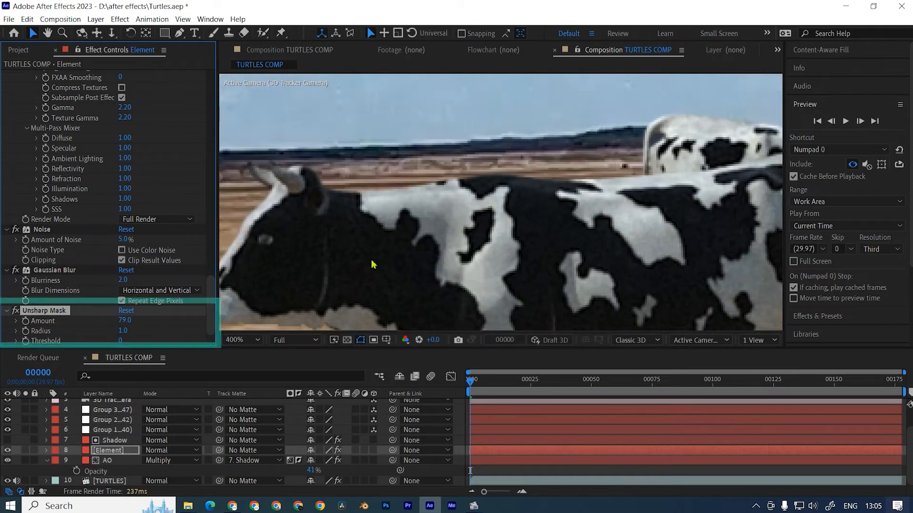
{"action": "left_click", "coordinate": [15, 270]}
{"action": "left_click", "coordinate": [15, 310]}
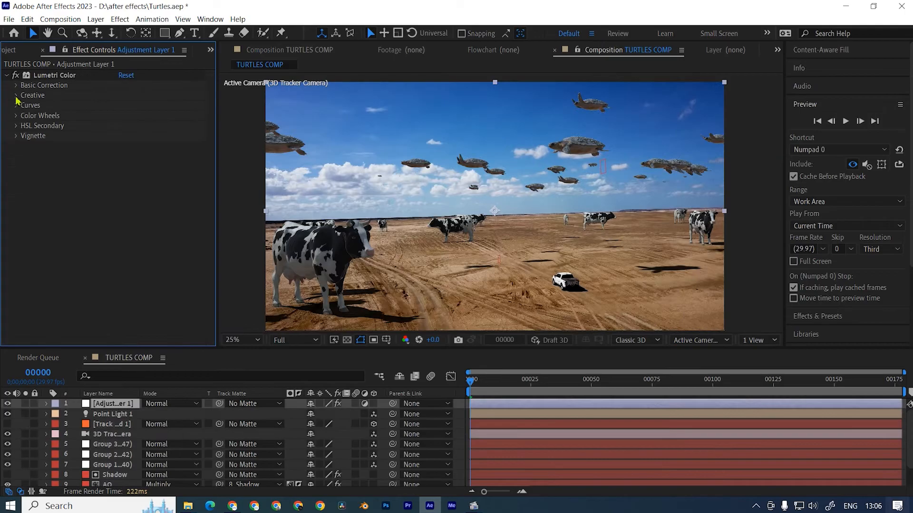
Load the IWLTBAP Sedona - Standard.cube LUT as the Creative look of the adjustment layer's Lumetri Color.
{"action": "left_click", "coordinate": [15, 95]}
{"action": "left_click", "coordinate": [138, 116]}
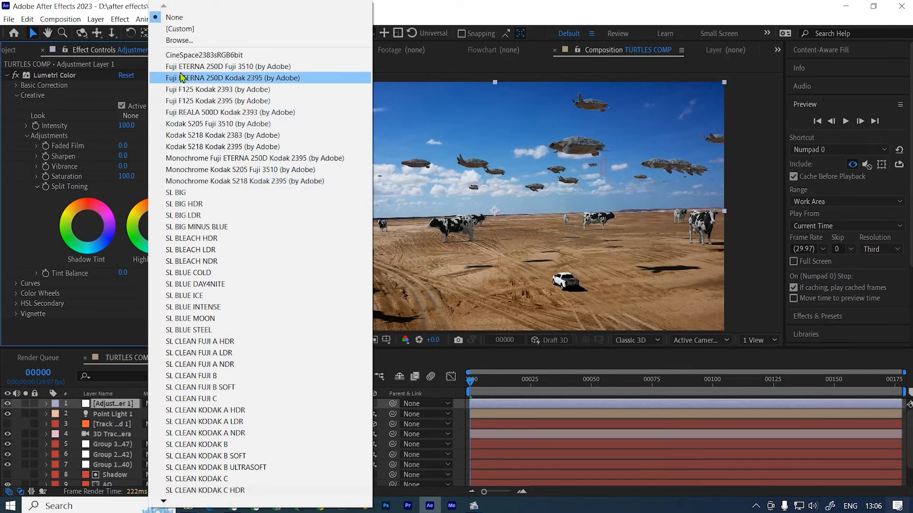
{"action": "left_click", "coordinate": [180, 40]}
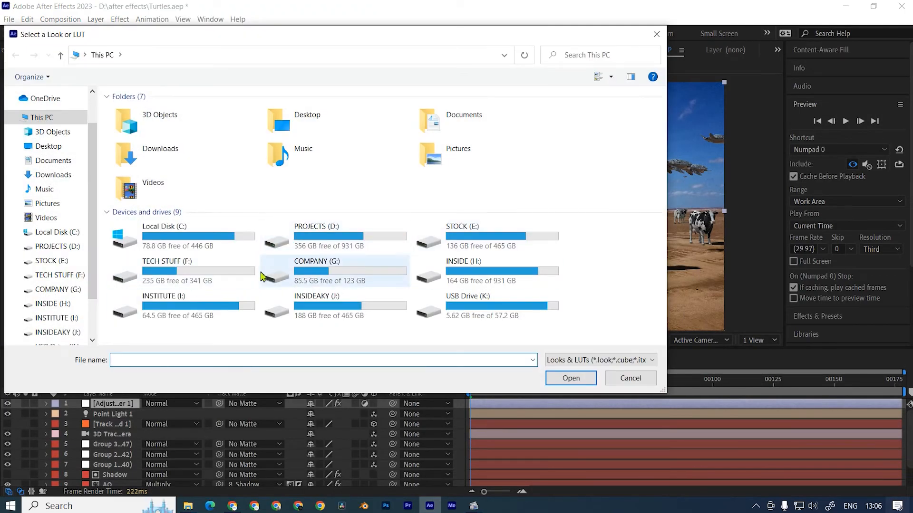
{"action": "double_click", "coordinate": [246, 267]}
{"action": "double_click", "coordinate": [155, 126]}
{"action": "double_click", "coordinate": [149, 331]}
{"action": "double_click", "coordinate": [146, 151]}
{"action": "left_click", "coordinate": [151, 163]}
{"action": "double_click", "coordinate": [160, 138]}
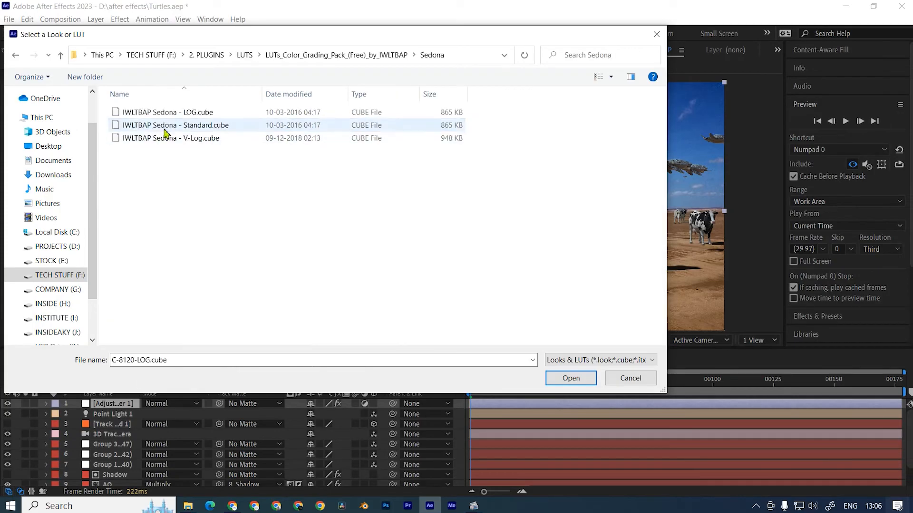
{"action": "double_click", "coordinate": [145, 125]}
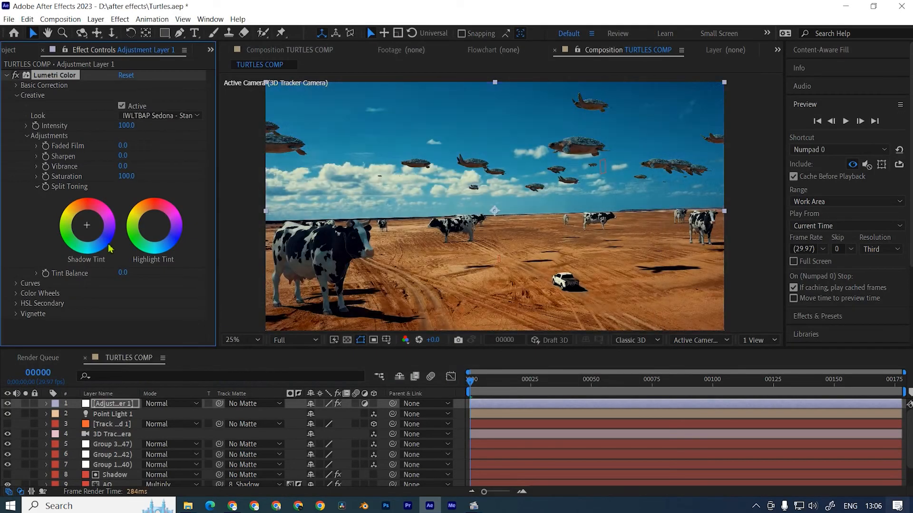
Lower the Lumetri look's Intensity to 34 and raise the Basic Correction Shadows to about 44.
{"action": "left_click_drag", "start_coordinate": [103, 127], "coordinate": [87, 136]}
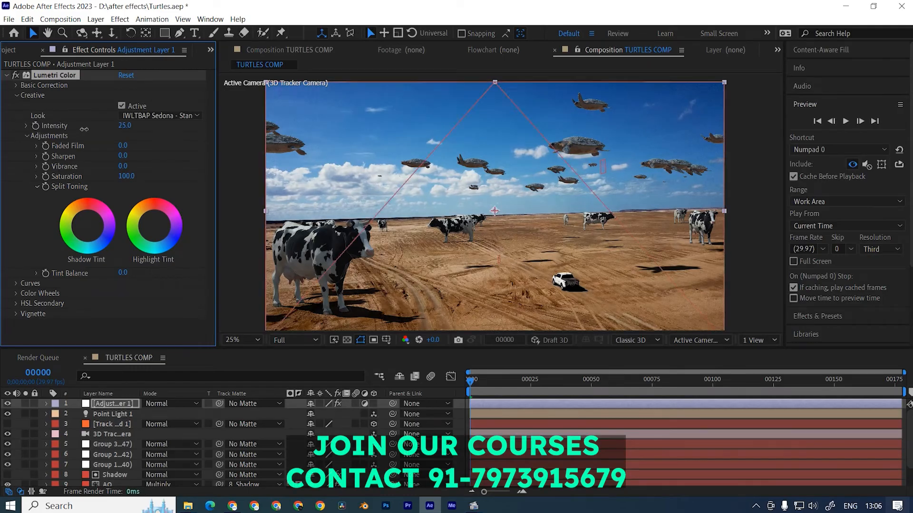
{"action": "left_click", "coordinate": [17, 86]}
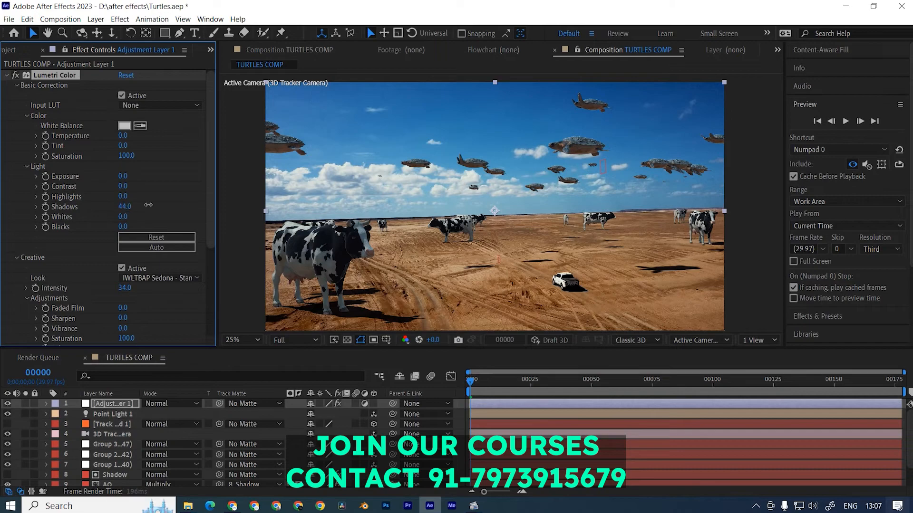
{"action": "left_click_drag", "start_coordinate": [149, 205], "coordinate": [142, 207]}
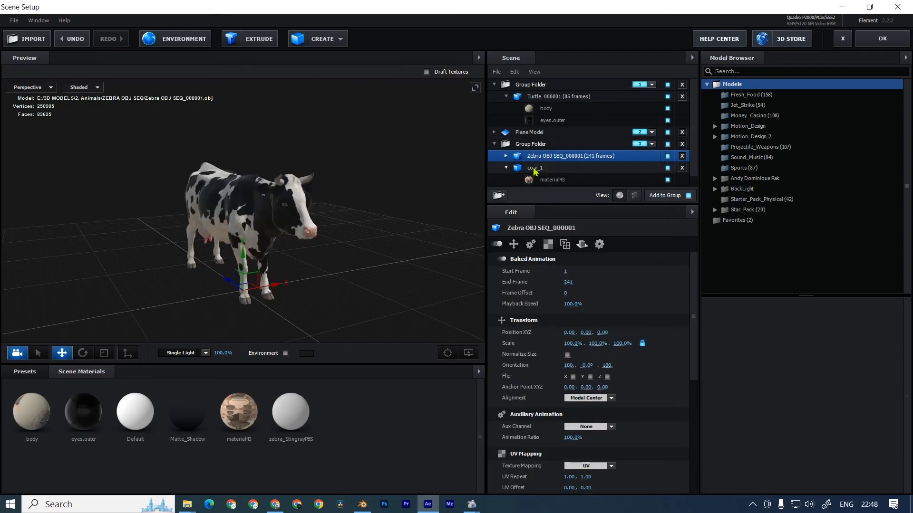
Normalize the size of the zebra sequence model and assign ZEBRA.JPG as its material's Diffuse texture.
{"action": "left_click", "coordinate": [566, 355]}
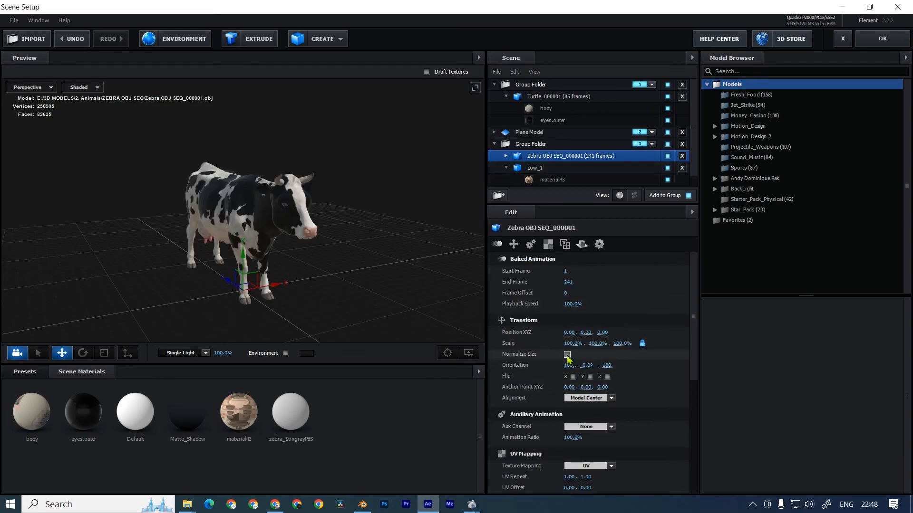
{"action": "left_click", "coordinate": [589, 398]}
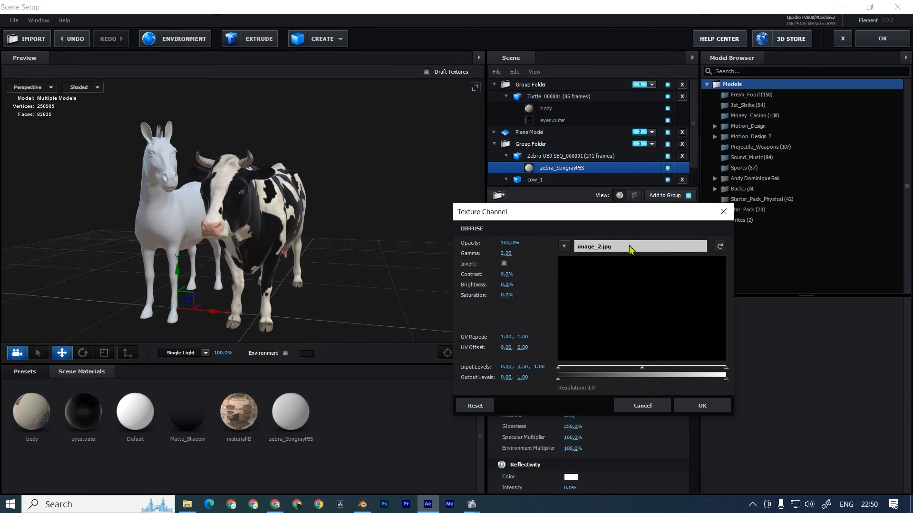
{"action": "left_click", "coordinate": [632, 246]}
{"action": "left_click", "coordinate": [660, 214]}
{"action": "double_click", "coordinate": [660, 214]}
{"action": "left_click", "coordinate": [699, 406]}
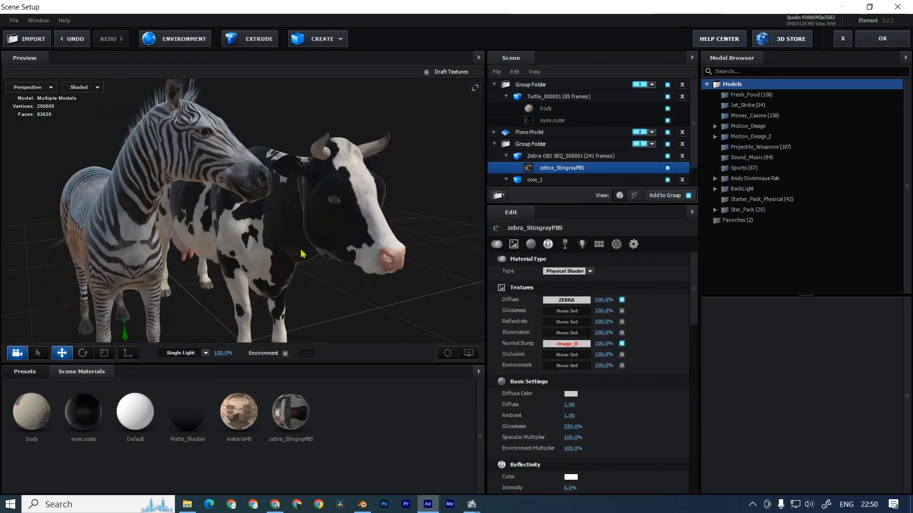
Assign Image_0.png as the Normal Bump texture of the zebra material.
{"action": "left_click", "coordinate": [569, 347]}
{"action": "left_click", "coordinate": [616, 291]}
{"action": "double_click", "coordinate": [522, 224]}
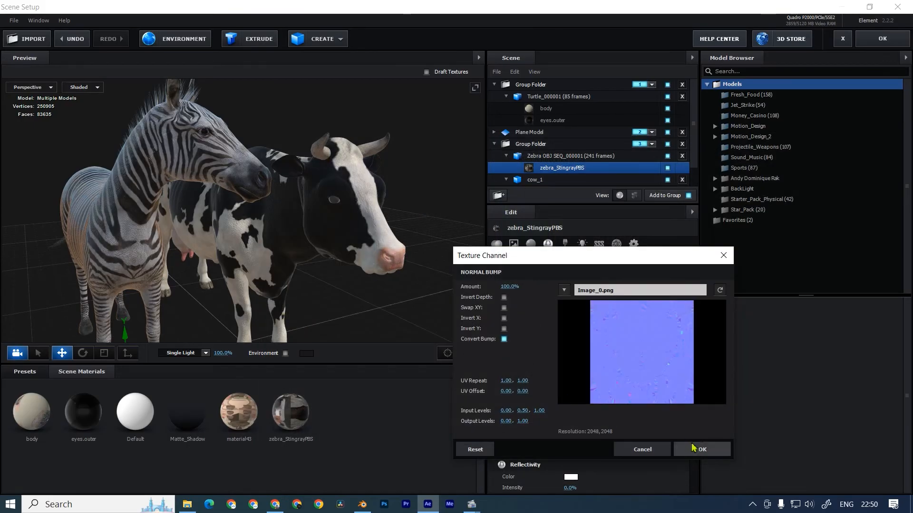
{"action": "left_click", "coordinate": [702, 449]}
Assign OCCLUSION.JPG as the Glossiness texture of the zebra material.
{"action": "left_click", "coordinate": [564, 312]}
{"action": "left_click", "coordinate": [597, 259]}
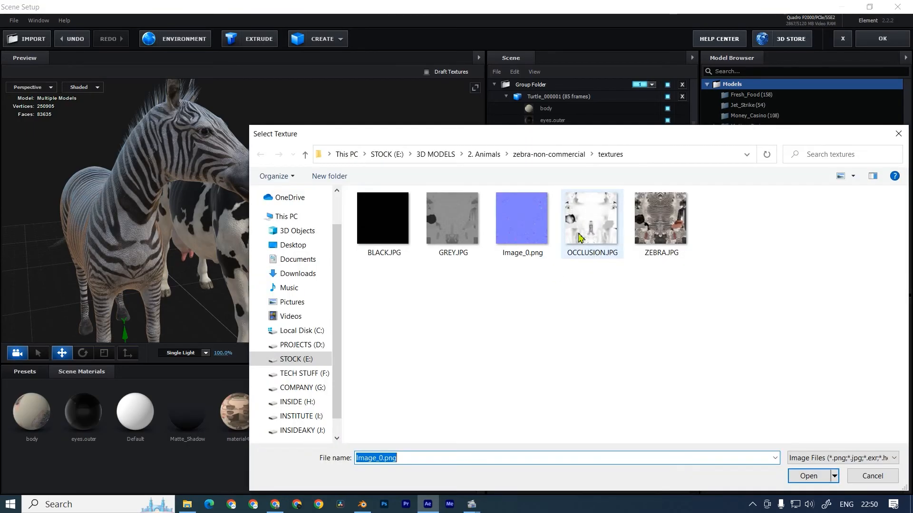
{"action": "double_click", "coordinate": [591, 217]}
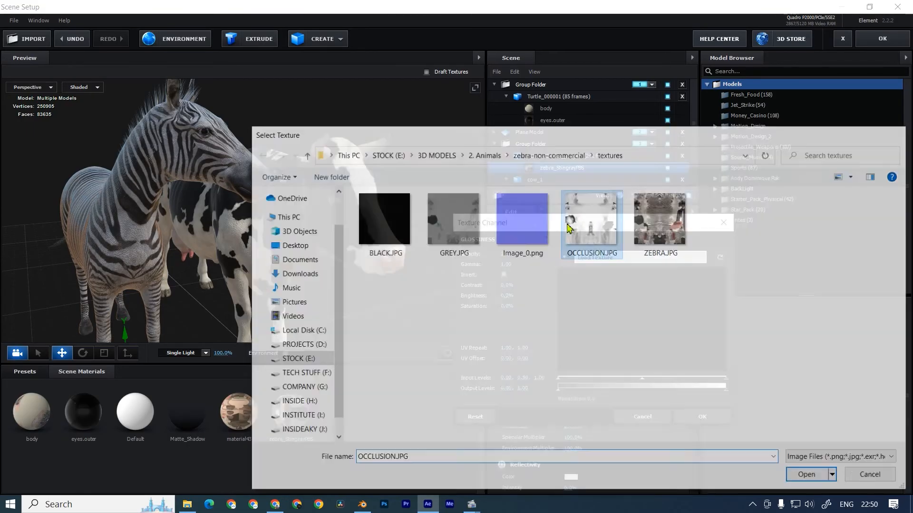
{"action": "left_click", "coordinate": [698, 415]}
Raise the zebra material's Ambient to about 1.81 and reduce its Normal Bump strength.
{"action": "left_click_drag", "start_coordinate": [571, 382], "coordinate": [608, 382]}
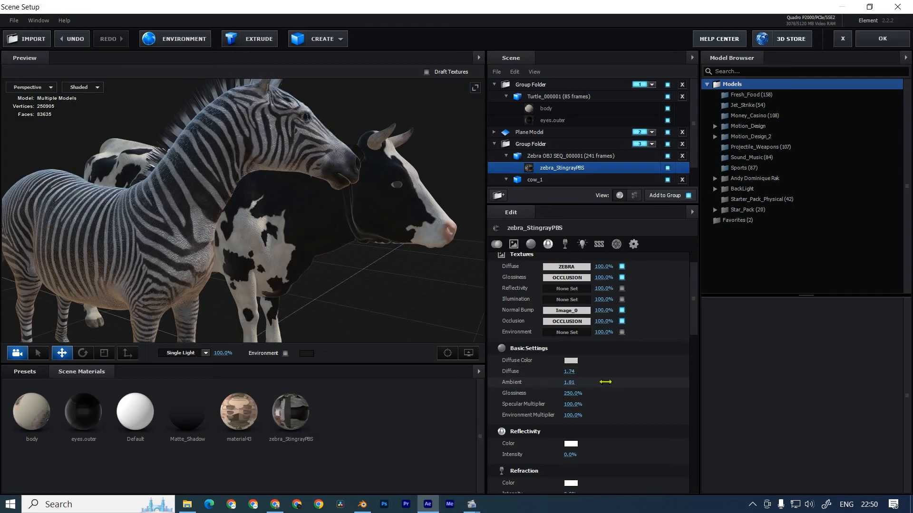
{"action": "left_click_drag", "start_coordinate": [610, 310], "coordinate": [567, 312]}
{"action": "scroll", "coordinate": [361, 257], "scroll_direction": "down", "scroll_amount": 5}
{"action": "left_click_drag", "start_coordinate": [361, 256], "coordinate": [327, 231]}
{"action": "left_click", "coordinate": [312, 249]}
Hide the cow model so its group shows only the zebra, and apply the scene setup.
{"action": "left_click", "coordinate": [667, 169]}
{"action": "left_click", "coordinate": [545, 148]}
{"action": "scroll", "coordinate": [338, 224], "scroll_direction": "down", "scroll_amount": 2}
{"action": "left_click_drag", "start_coordinate": [229, 287], "coordinate": [291, 281]}
{"action": "left_click", "coordinate": [882, 40]}
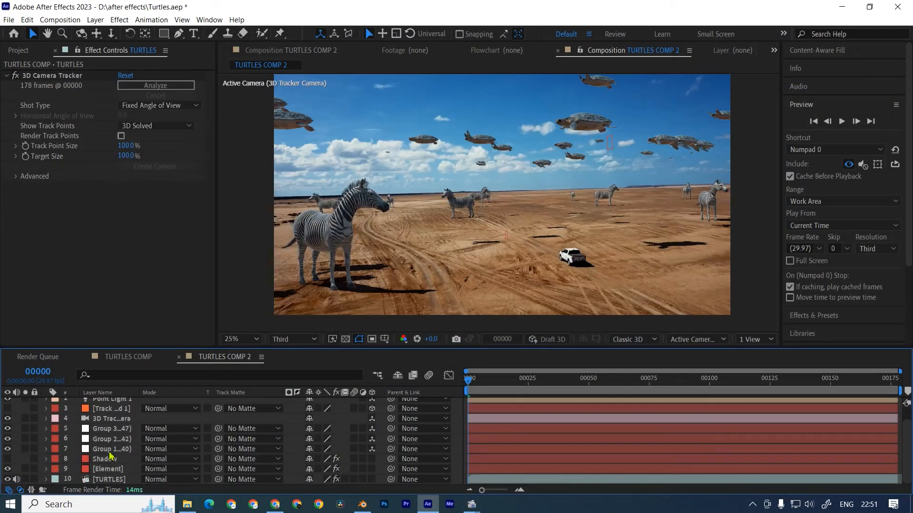
Delete the Shadow layer from TURTLES COMP 2 and select the Element layer.
{"action": "left_click", "coordinate": [109, 459]}
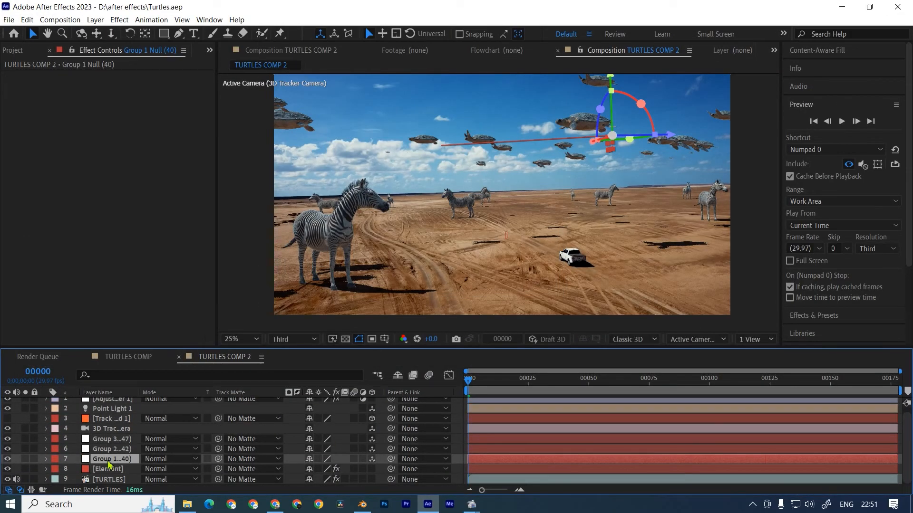
{"action": "left_click", "coordinate": [109, 469]}
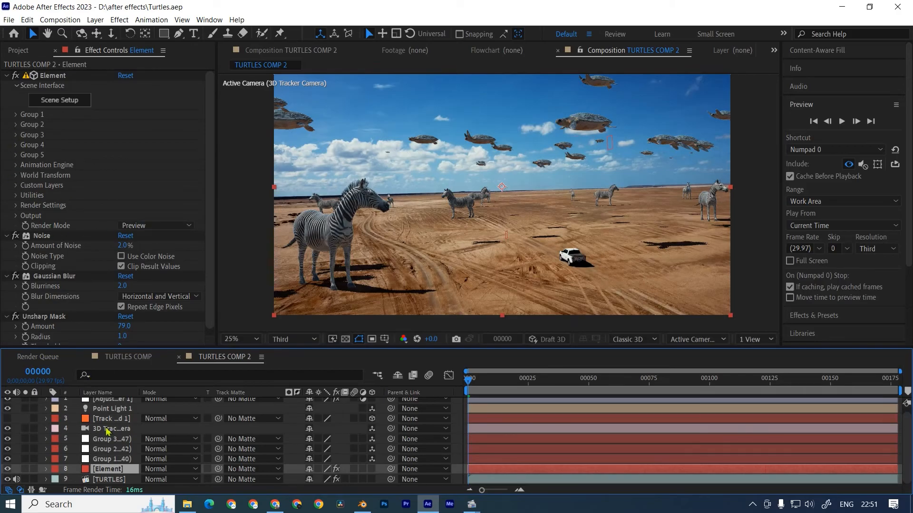
{"action": "scroll", "coordinate": [106, 428], "scroll_direction": "up", "scroll_amount": 1}
{"action": "left_click", "coordinate": [111, 444]}
{"action": "left_click", "coordinate": [111, 453]}
{"action": "left_click_drag", "start_coordinate": [444, 231], "coordinate": [415, 230]}
{"action": "key", "text": "ctrl+z"}
Save the project and scale the Group 3 null to 184% to enlarge the zebras.
{"action": "left_click", "coordinate": [112, 443]}
{"action": "scroll", "coordinate": [472, 184], "scroll_direction": "down", "scroll_amount": 3}
{"action": "left_click_drag", "start_coordinate": [523, 220], "coordinate": [496, 230]}
{"action": "scroll", "coordinate": [489, 235], "scroll_direction": "up", "scroll_amount": 3}
{"action": "key", "text": "ctrl+s"}
{"action": "key", "text": "s"}
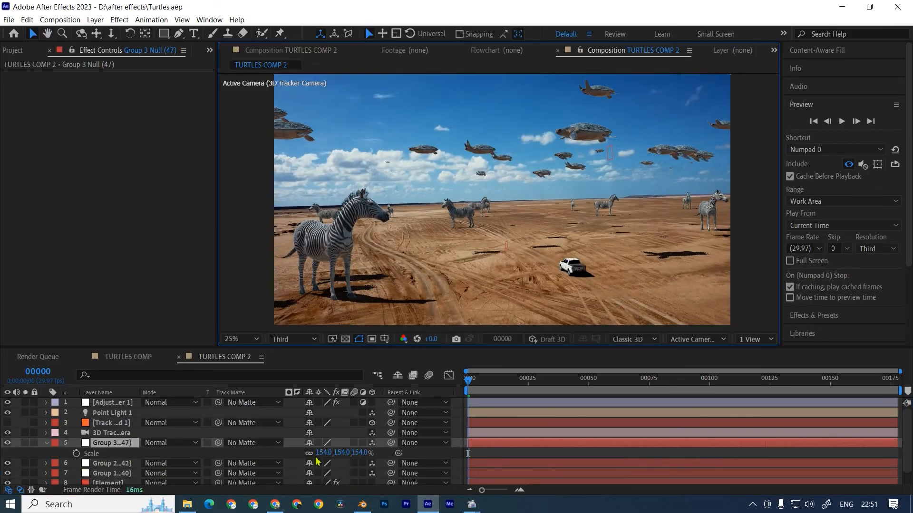
{"action": "left_click_drag", "start_coordinate": [323, 453], "coordinate": [337, 453]}
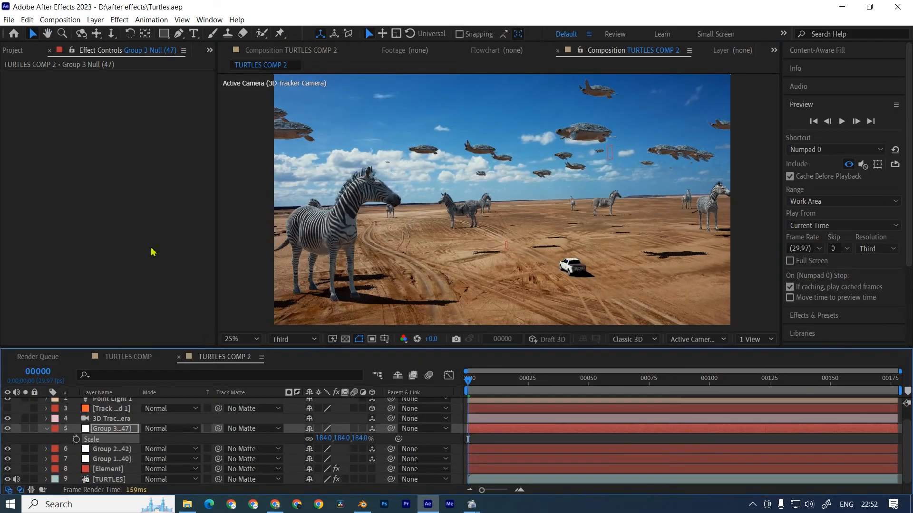
{"action": "left_click", "coordinate": [153, 252]}
{"action": "left_click", "coordinate": [19, 50]}
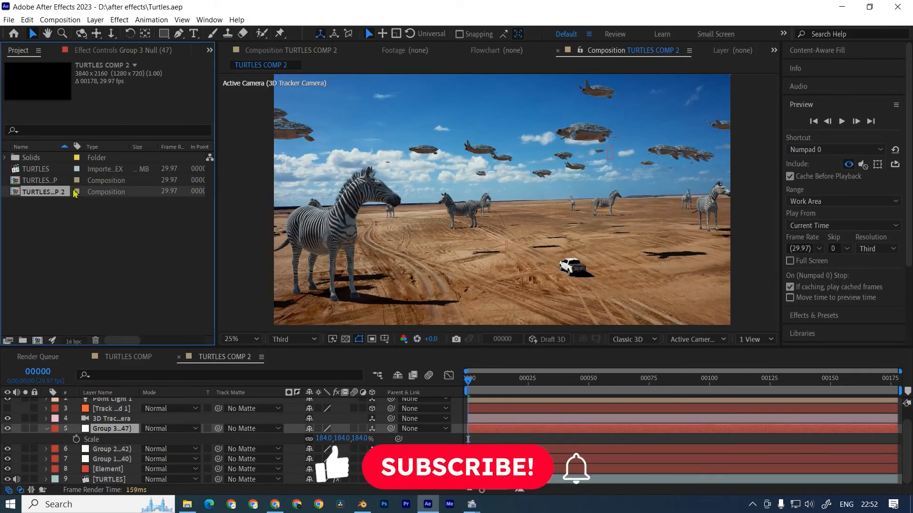
{"action": "left_click", "coordinate": [107, 469]}
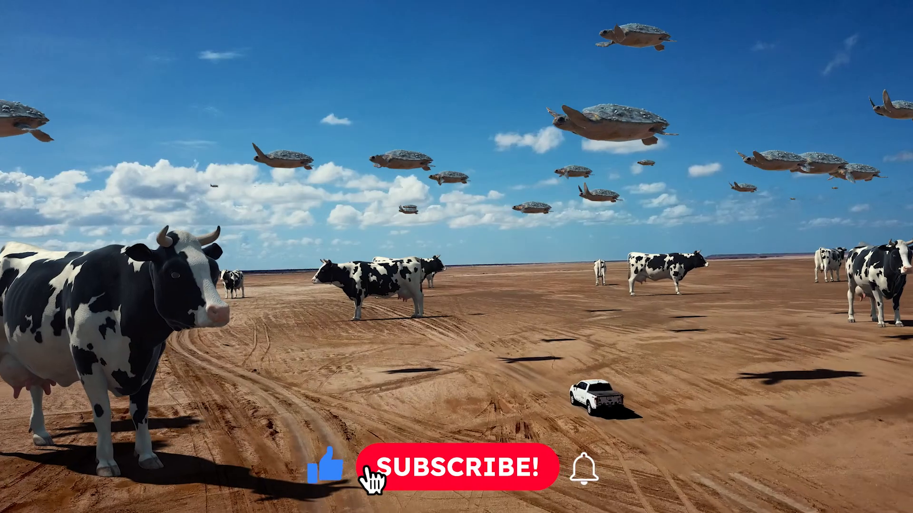